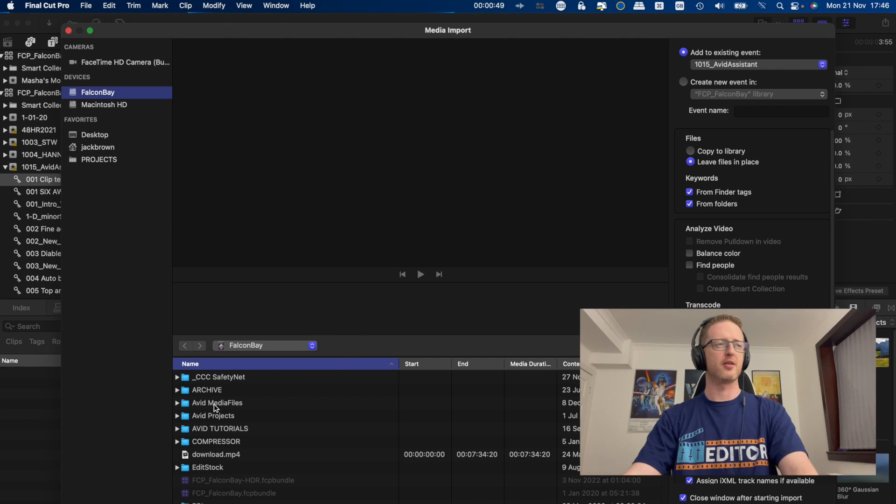
# - Select all the clips in the 02 INGESTING MEDIA folder, inside 1019_ASSISTING_100 in PROJECTS, as media to import
pyautogui.click(133, 158)
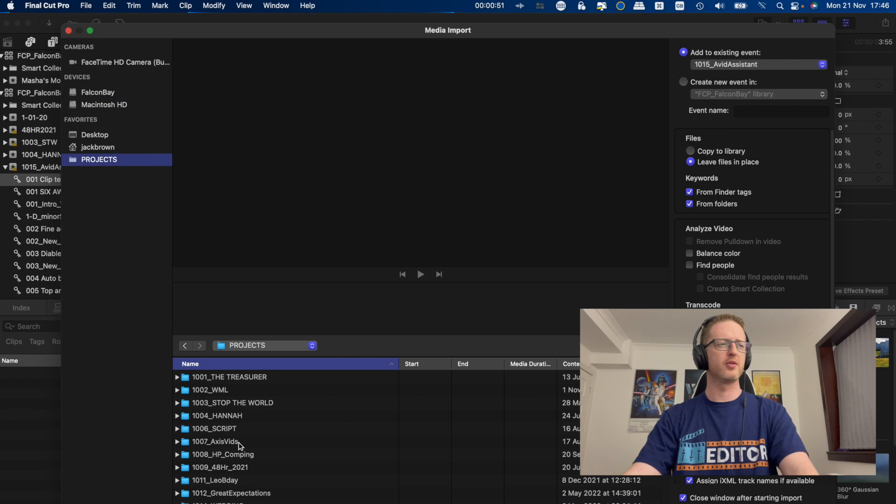
pyautogui.scroll(-5, 243, 496)
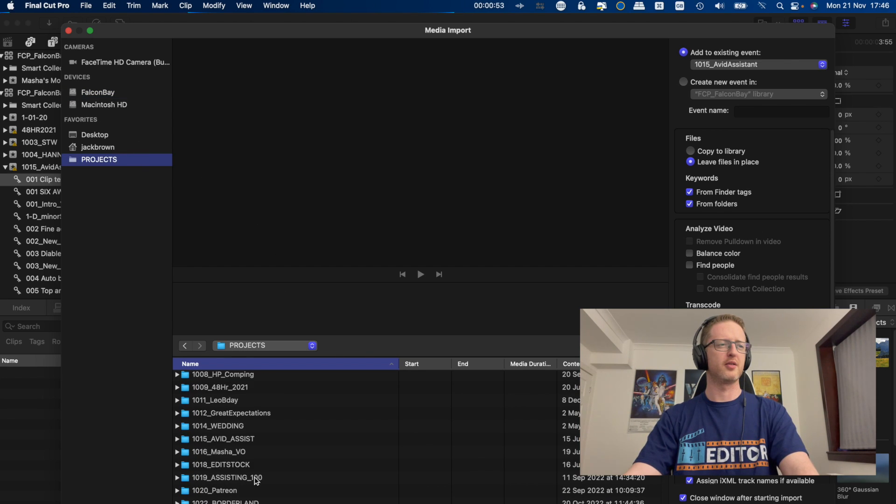
pyautogui.doubleClick(256, 478)
pyautogui.doubleClick(284, 377)
pyautogui.click(263, 463)
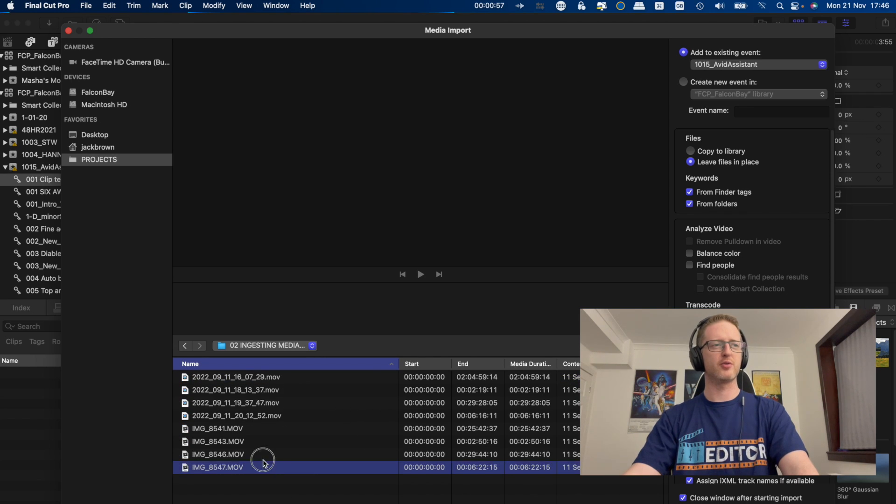
pyautogui.press('super+a')
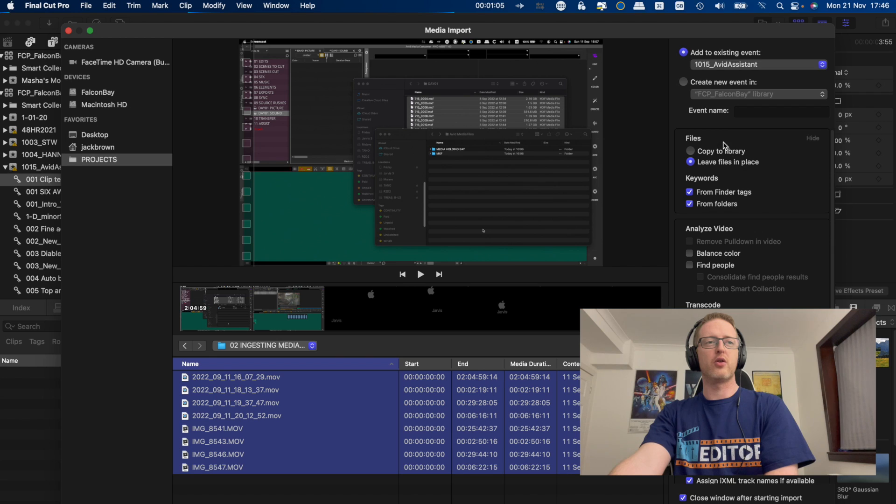
# - Try the Create proxy media and Create optimized media transcode options, clear both, and close Media Import without importing
pyautogui.click(690, 192)
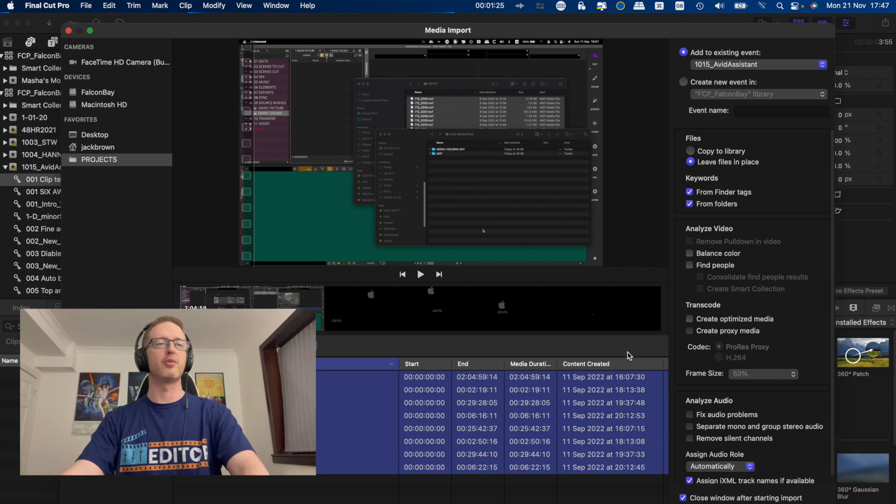
pyautogui.click(633, 327)
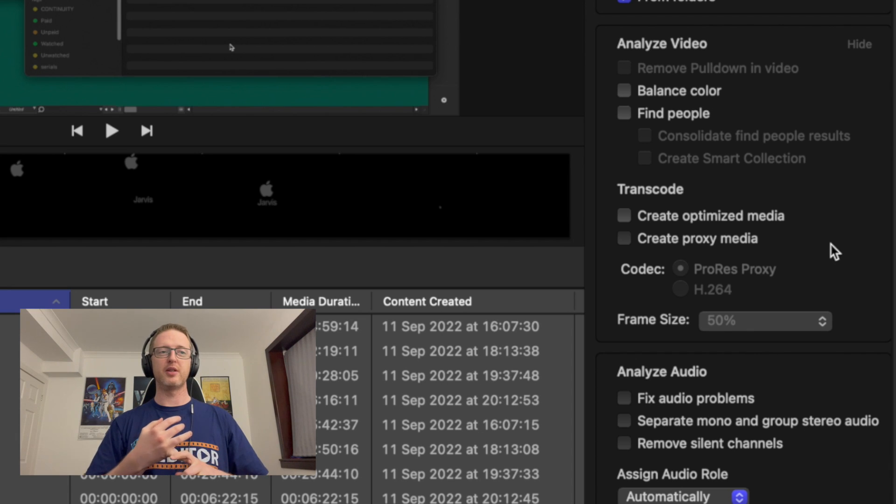
pyautogui.click(754, 241)
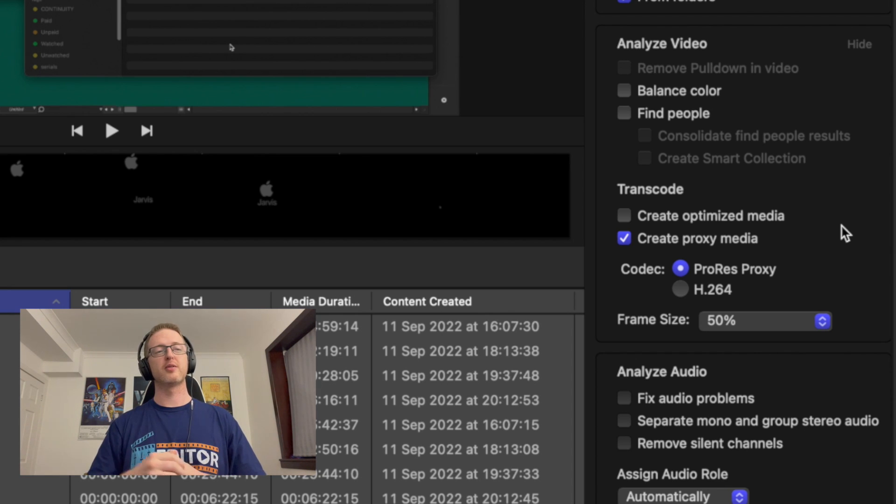
pyautogui.click(781, 216)
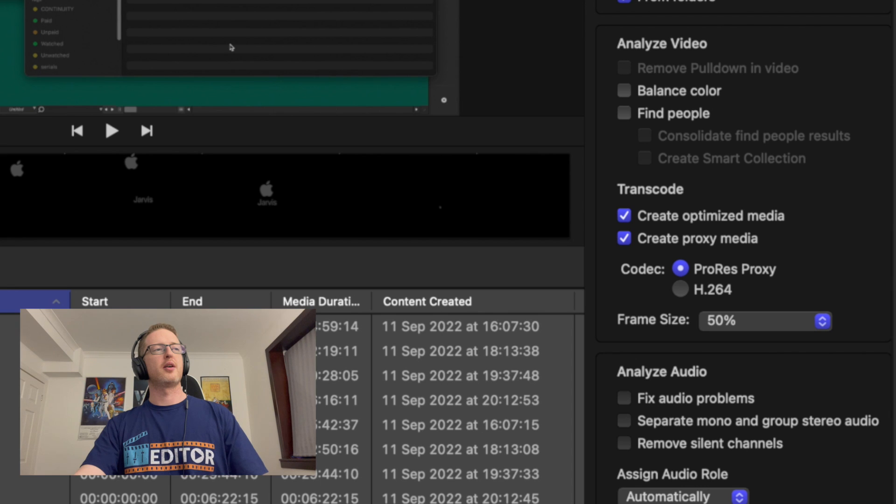
pyautogui.click(625, 217)
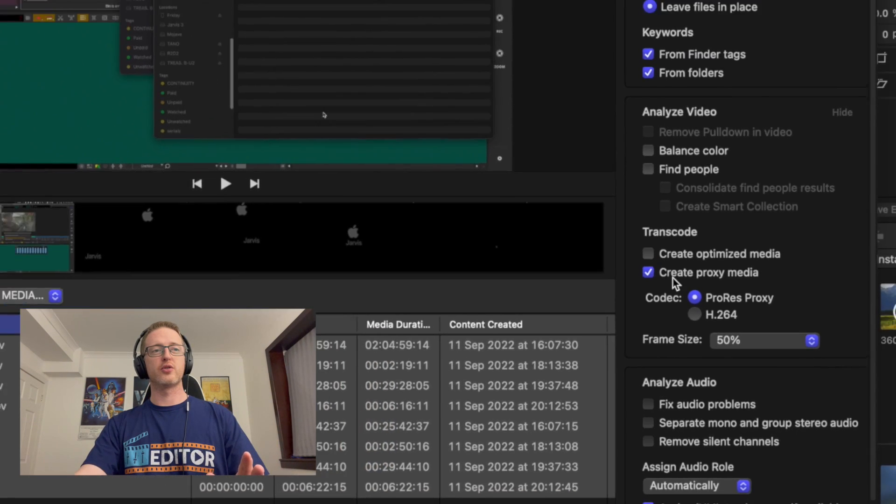
pyautogui.click(675, 276)
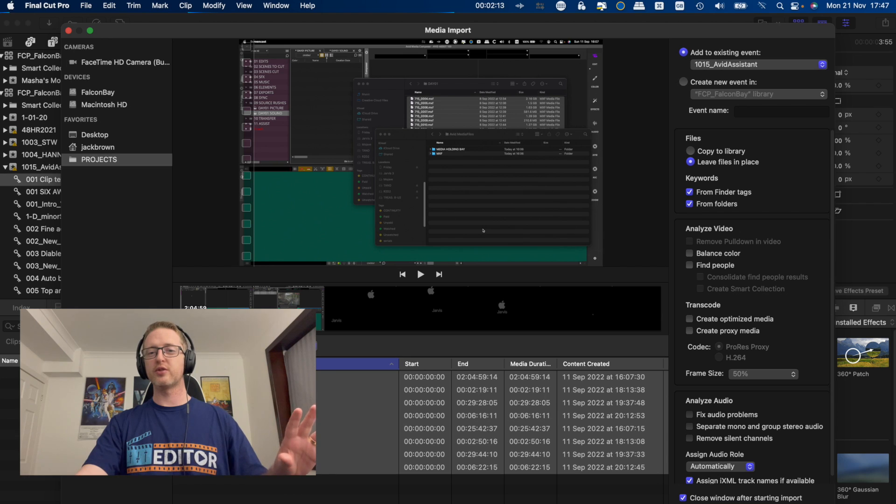
pyautogui.click(68, 30)
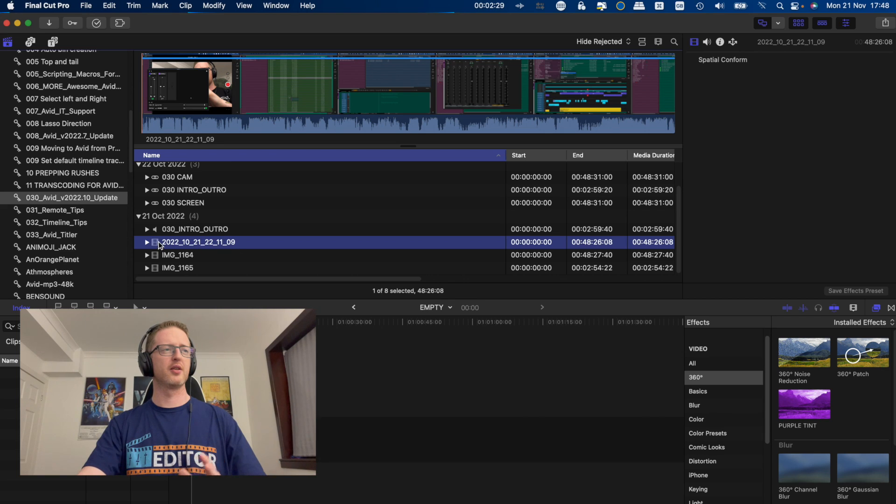
# - Look at the commands available for the clip 2022_10_21_22_11_09 in the 030_Avid_v2022.10_Update collection
pyautogui.rightClick(160, 245)
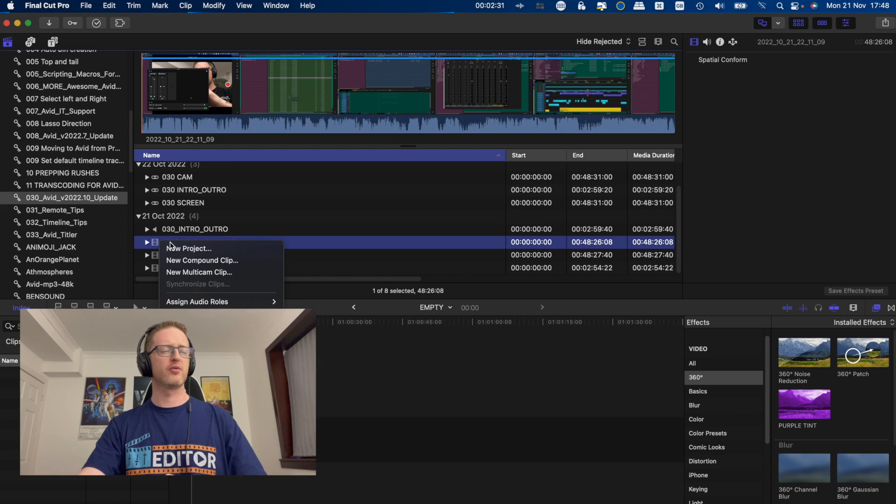
pyautogui.click(196, 343)
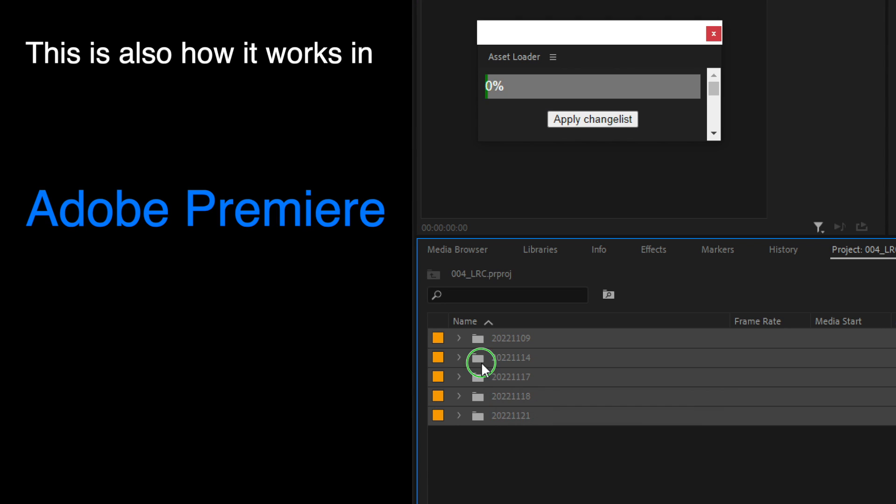
# - Switch to Adobe Premiere and look at the proxy command for the selected dated bins
pyautogui.rightClick(481, 362)
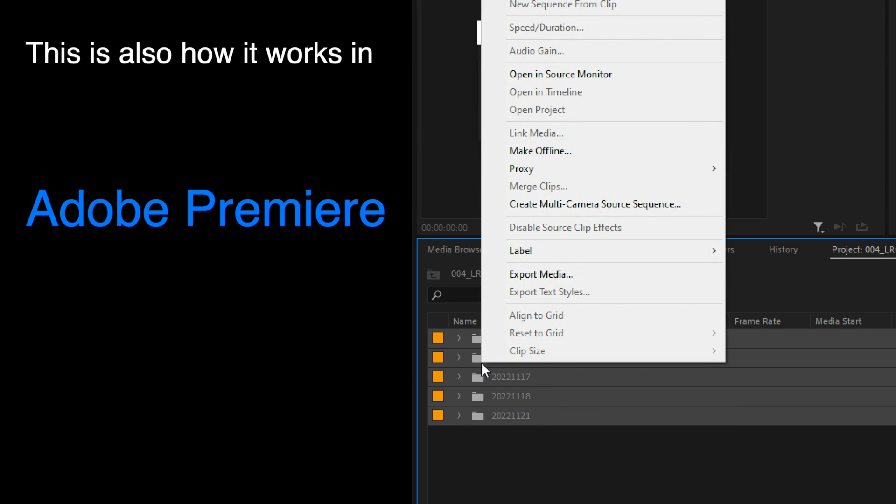
pyautogui.moveTo(640, 180)
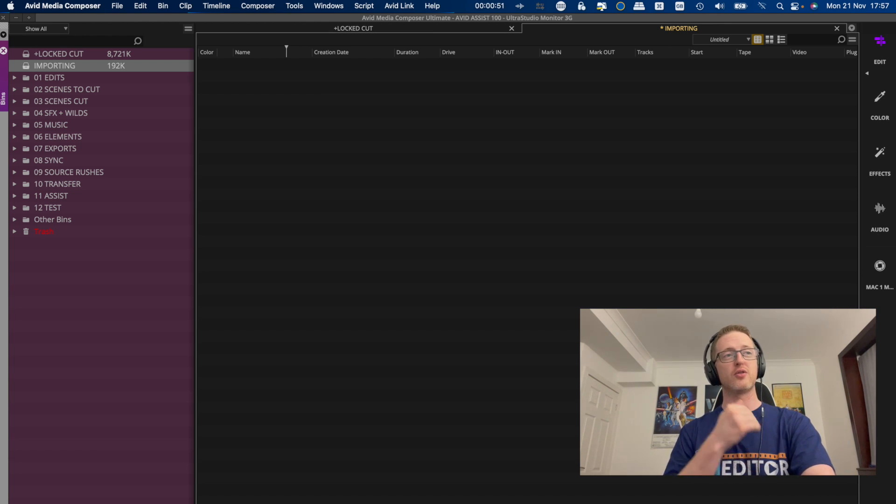
# - Switch to Avid Media Composer and place and resize the Source Browser window over the IMPORTING bin
pyautogui.press('super+Tab')
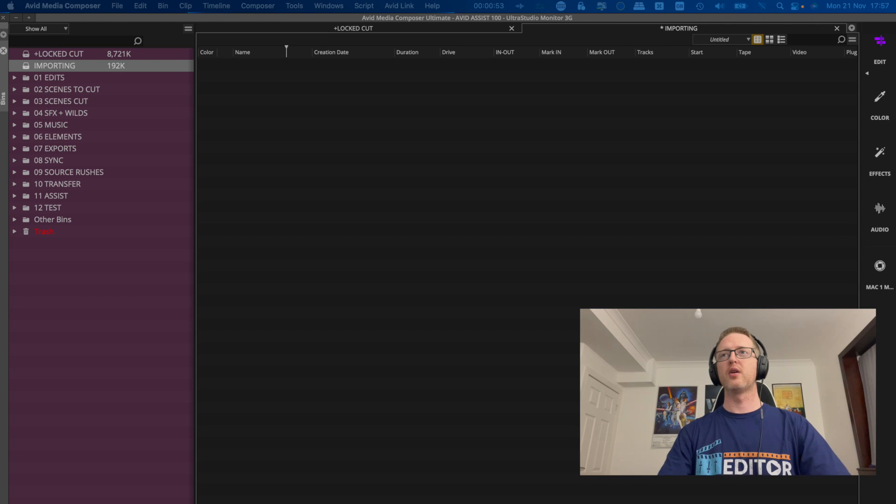
pyautogui.moveTo(895, 105); pyautogui.dragTo(174, 47)
pyautogui.moveTo(441, 337); pyautogui.dragTo(794, 488)
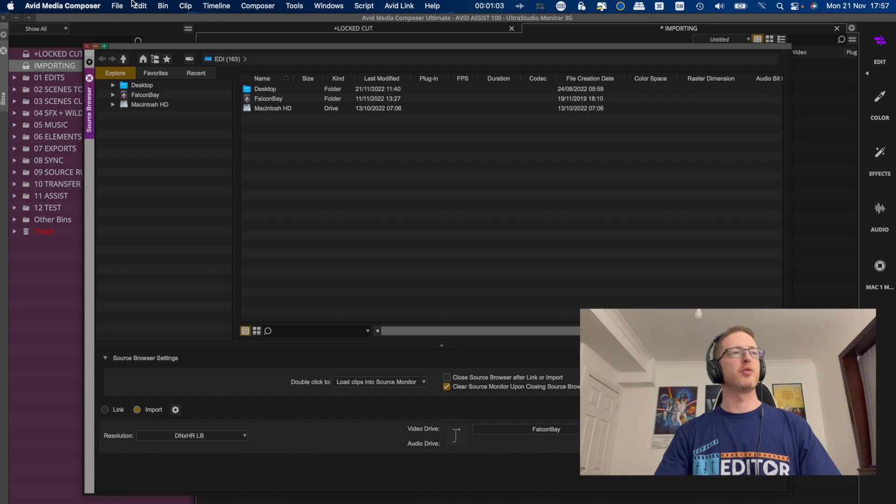
# - Look through the input commands for bringing media into the project, including Source Browser and Import Media
pyautogui.click(115, 5)
pyautogui.moveTo(178, 158)
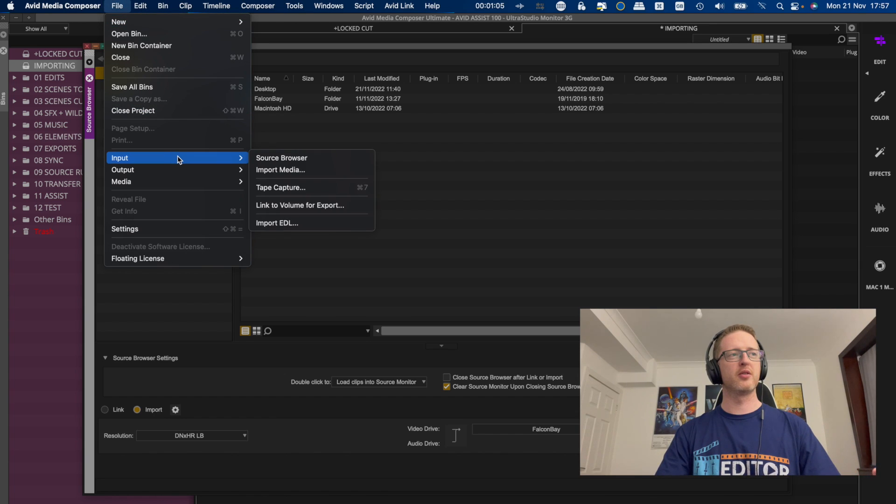
pyautogui.click(344, 169)
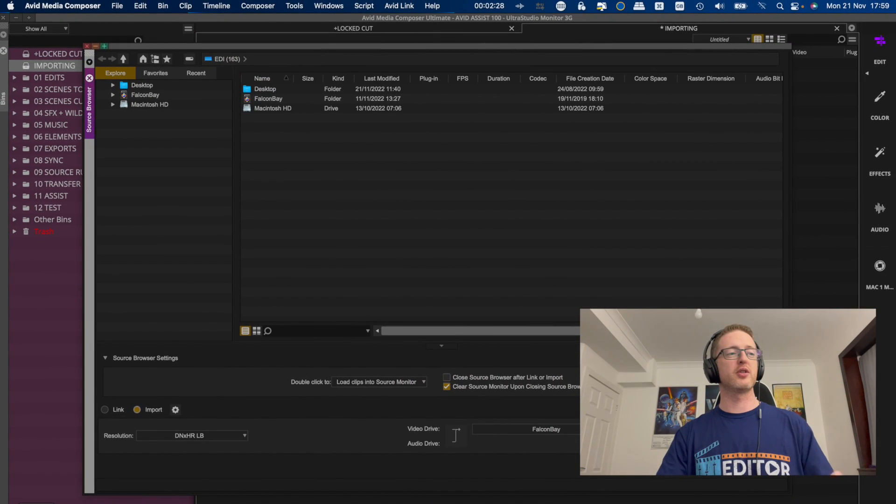
# - Switch to Finder and locate the Avid MediaFiles folder on the FalconBay drive
pyautogui.press('super+Tab')
pyautogui.click(132, 333)
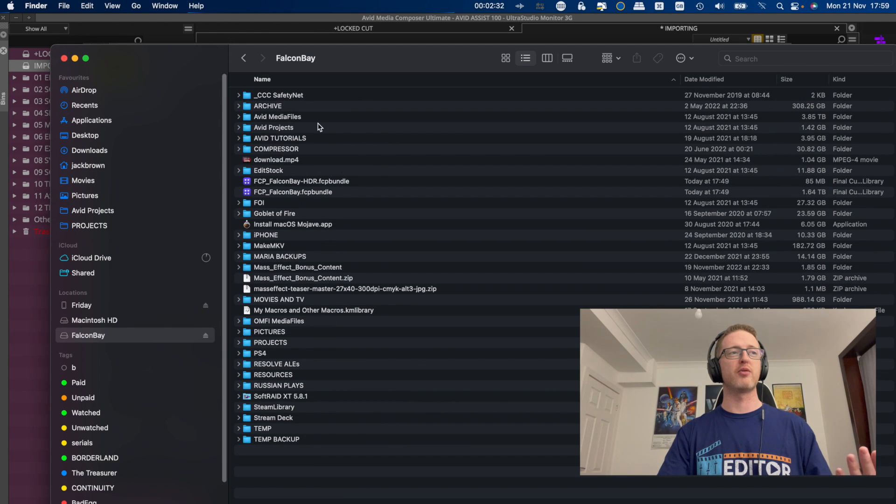
pyautogui.click(306, 121)
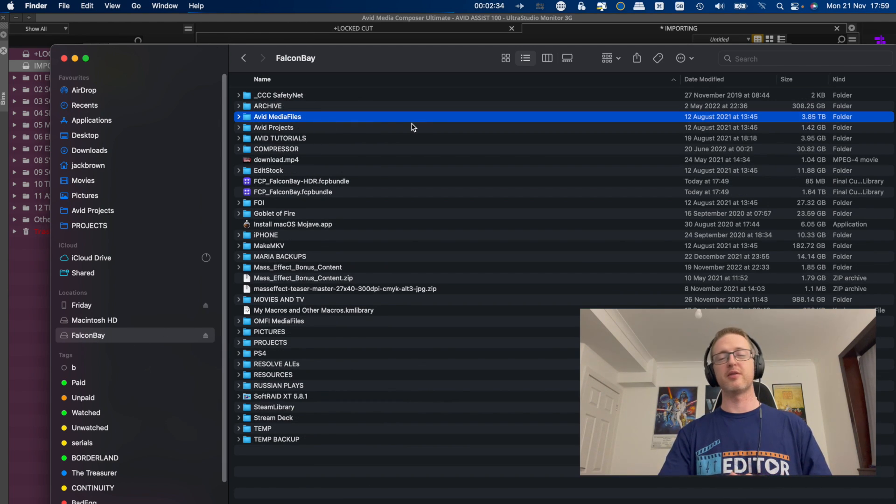
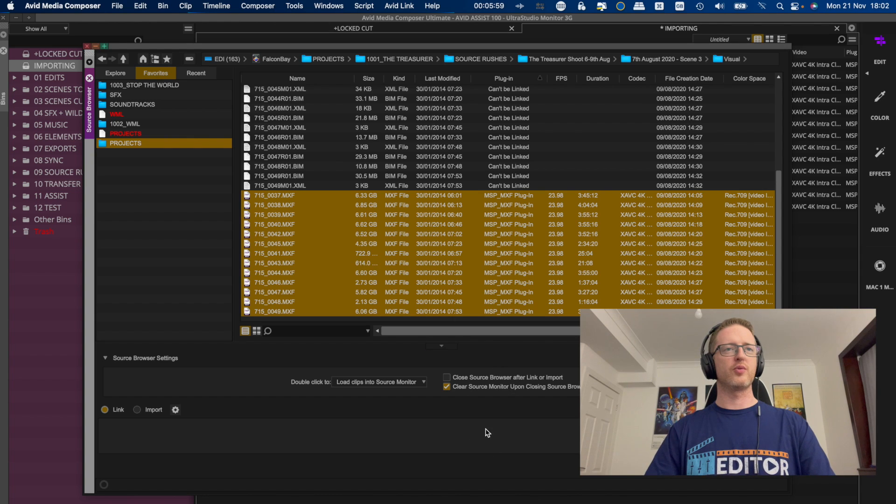
# - Close the Source Browser to uncover the linked clips in the IMPORTING bin
pyautogui.moveTo(724, 47); pyautogui.dragTo(748, 63)
pyautogui.press('super+w')
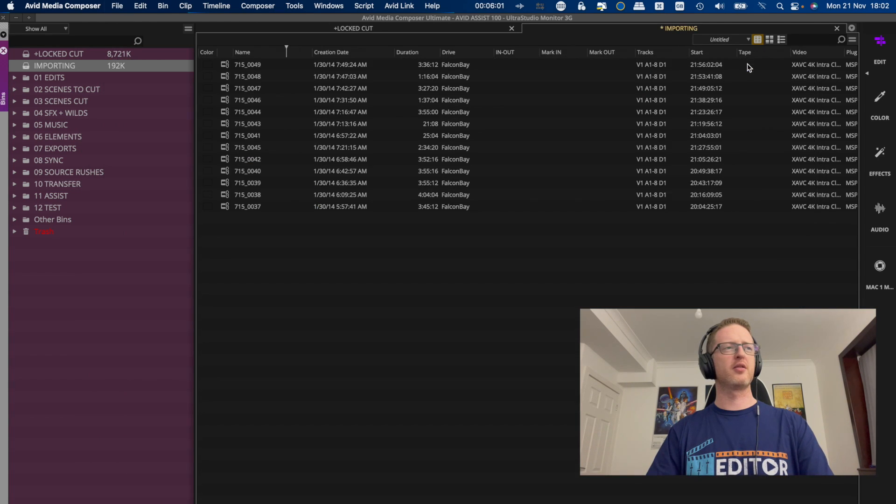
# - View several linked clips from the IMPORTING bin in the source monitor, including 715_0047, 715_0040 and 715_0038
pyautogui.click(223, 90)
pyautogui.click(225, 113)
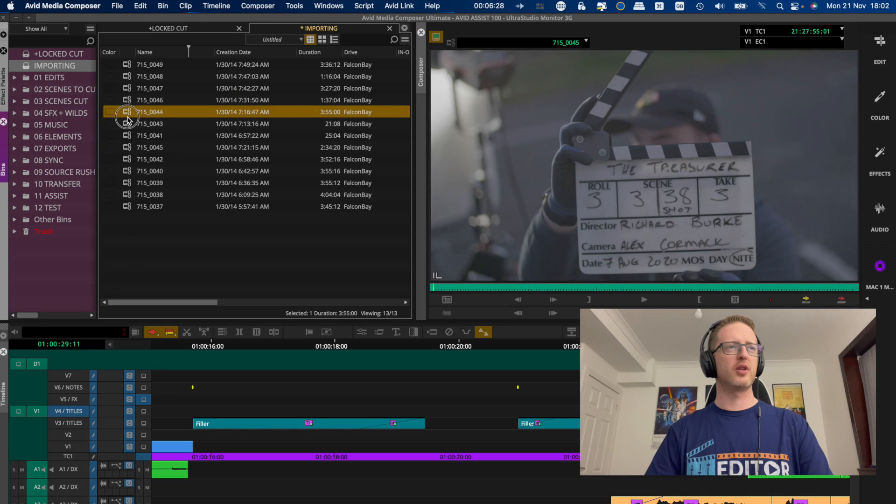
pyautogui.click(127, 88)
pyautogui.click(127, 65)
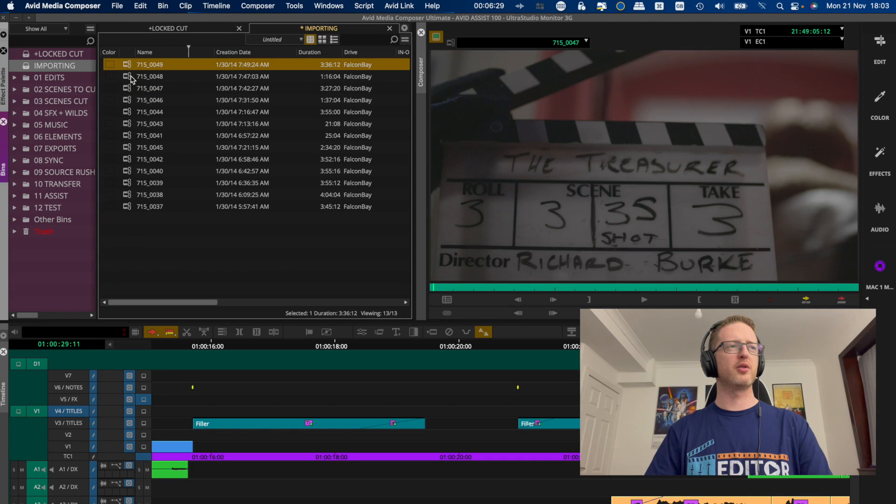
pyautogui.click(127, 138)
pyautogui.click(127, 171)
pyautogui.click(127, 195)
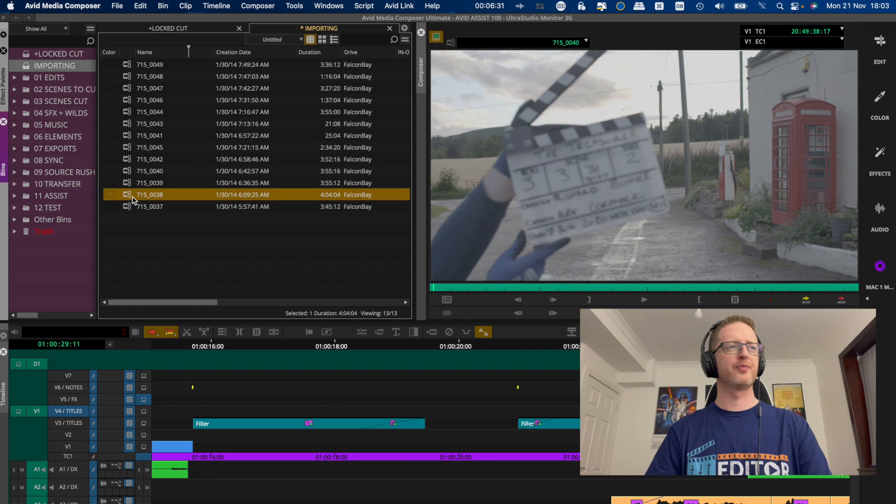
pyautogui.click(126, 147)
pyautogui.click(146, 224)
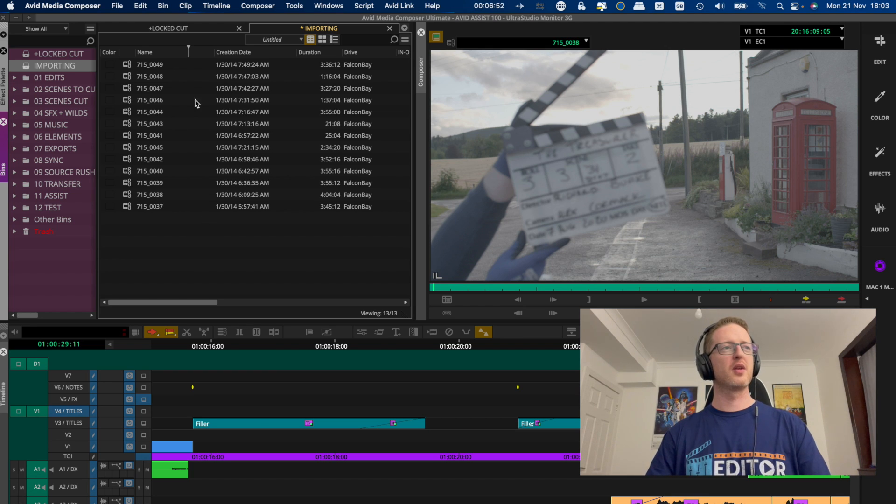
# - Open Consolidate/Transcode for all the clips in the IMPORTING bin and move the dialog clear of the bin
pyautogui.moveTo(192, 256); pyautogui.dragTo(120, 47)
pyautogui.rightClick(122, 81)
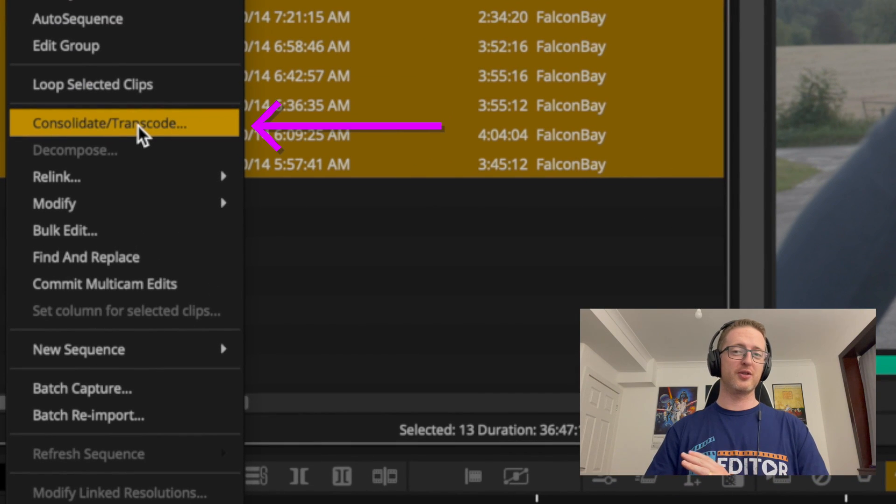
pyautogui.click(158, 162)
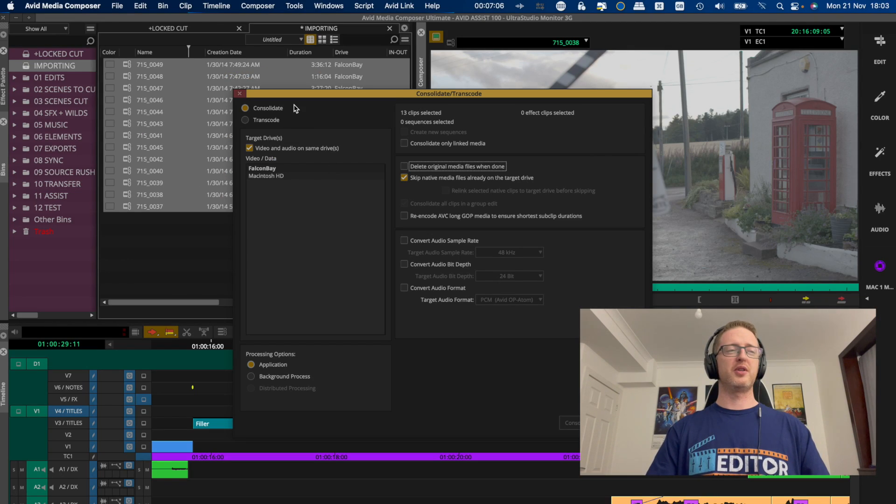
pyautogui.moveTo(336, 95); pyautogui.dragTo(528, 140)
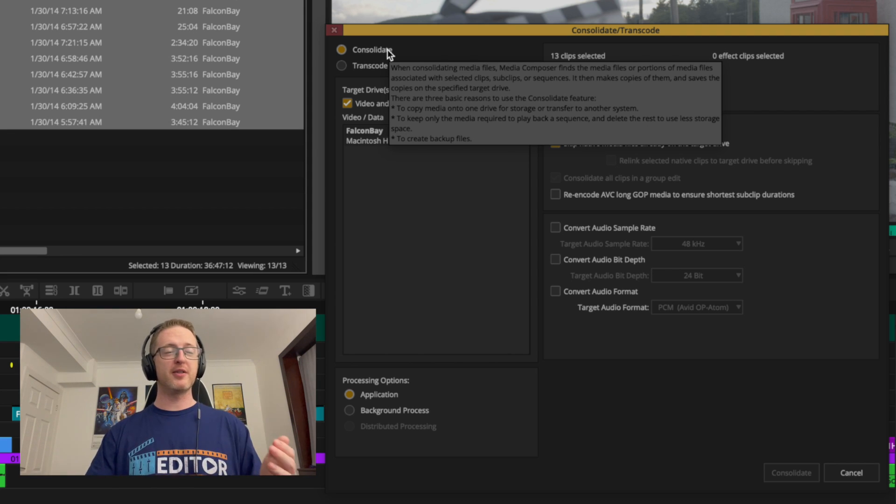
# - Choose Transcode as the operation and FalconBay as the target drive for video and audio
pyautogui.moveTo(484, 49)
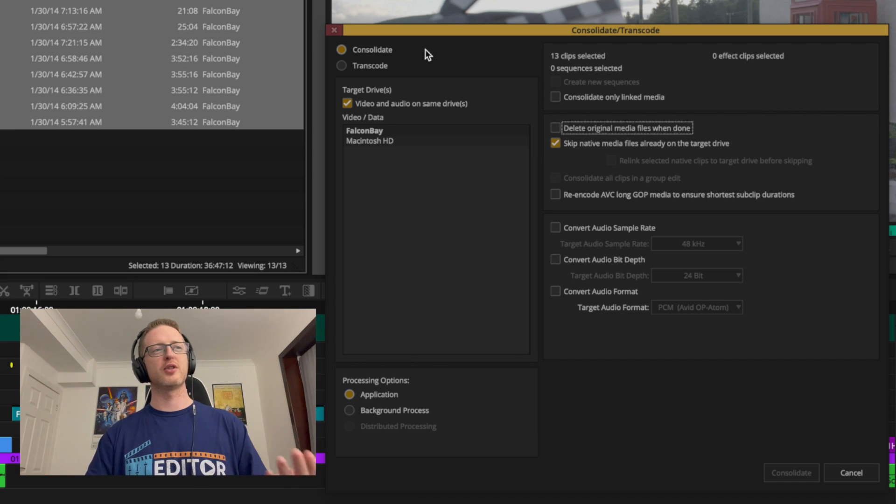
pyautogui.click(366, 68)
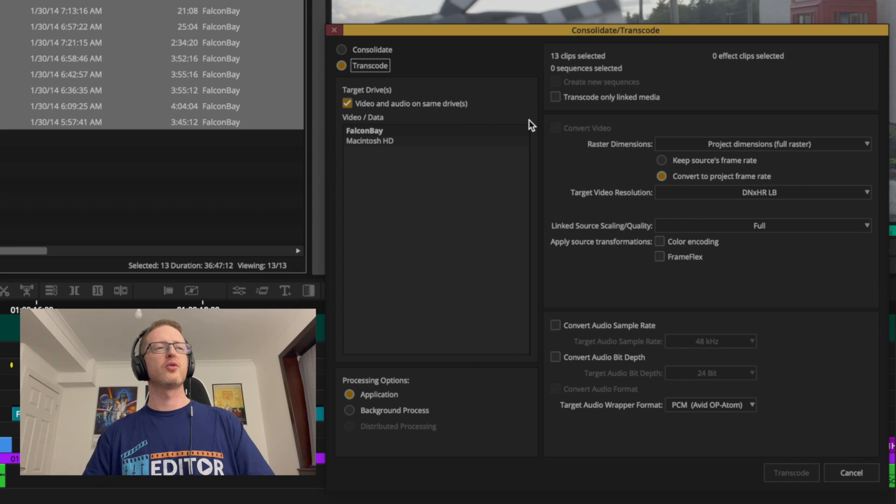
pyautogui.click(405, 131)
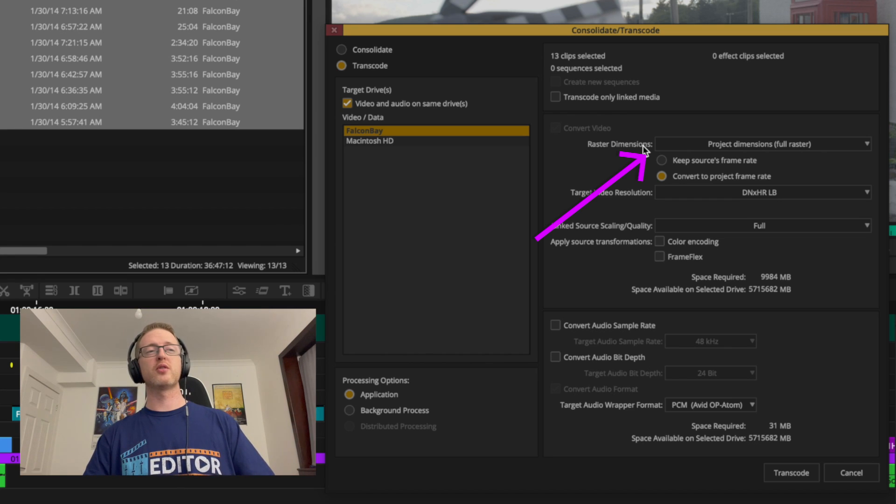
# - Try Source dimensions for the raster, restore Project dimensions (full raster), and cancel Consolidate/Transcode, deselecting the clips
pyautogui.click(751, 149)
pyautogui.click(742, 164)
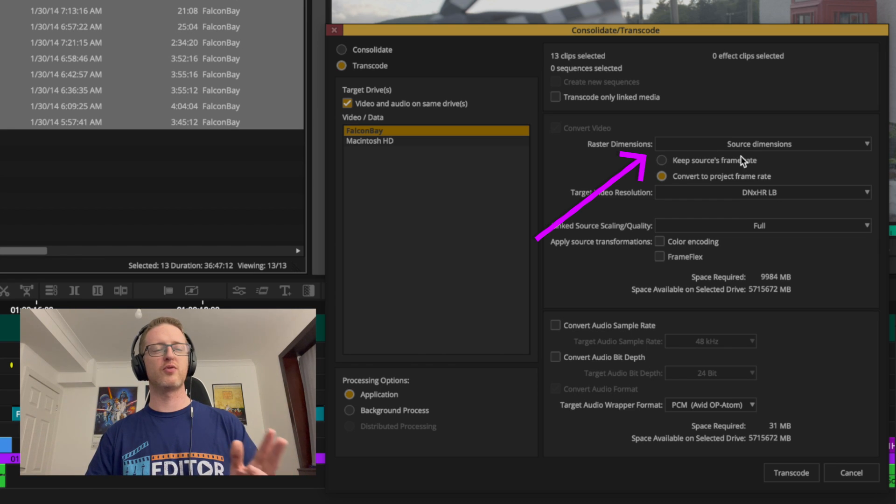
pyautogui.click(773, 145)
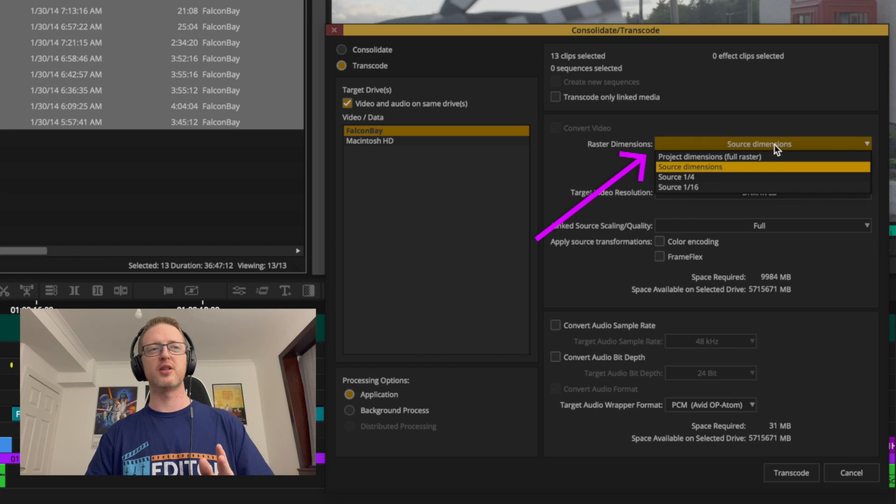
pyautogui.click(730, 158)
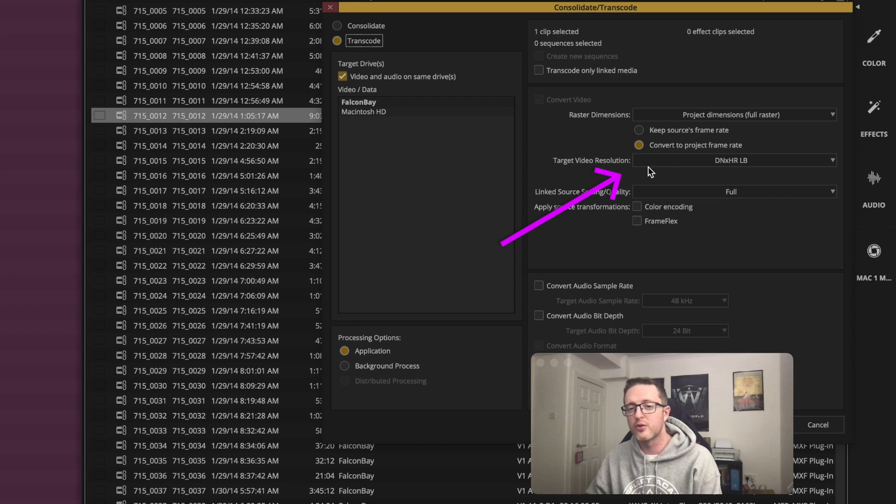
pyautogui.click(666, 161)
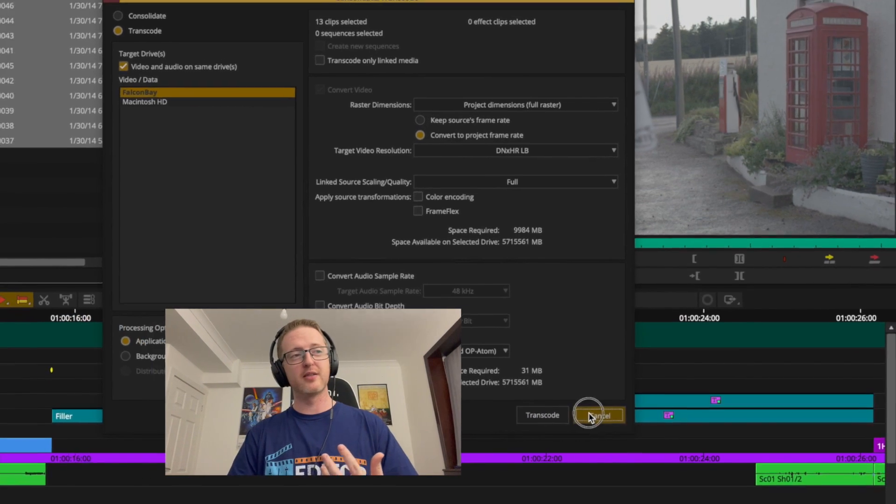
pyautogui.click(583, 412)
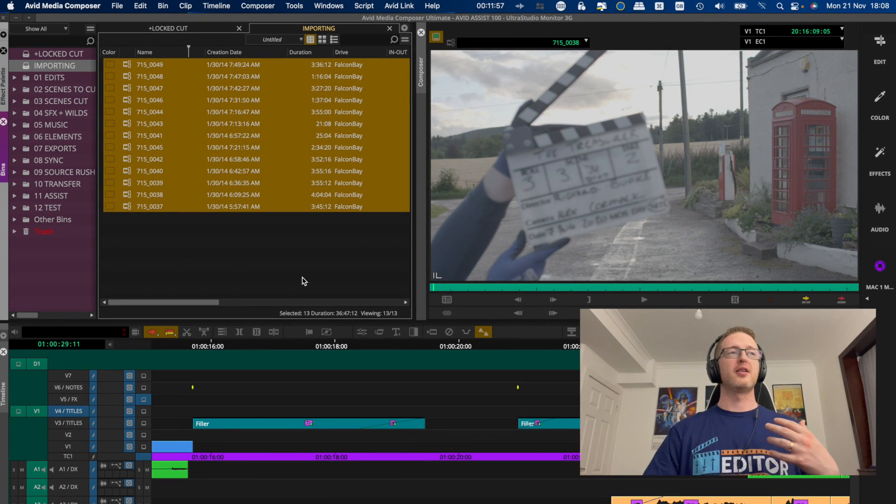
pyautogui.click(304, 280)
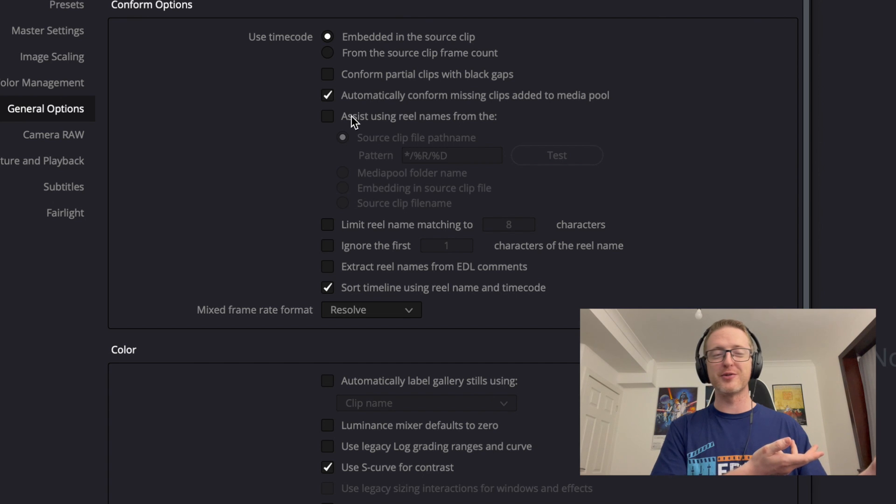
# - In DaVinci Resolve's conform options, enable reel name assistance using the source clip filename
pyautogui.click(423, 118)
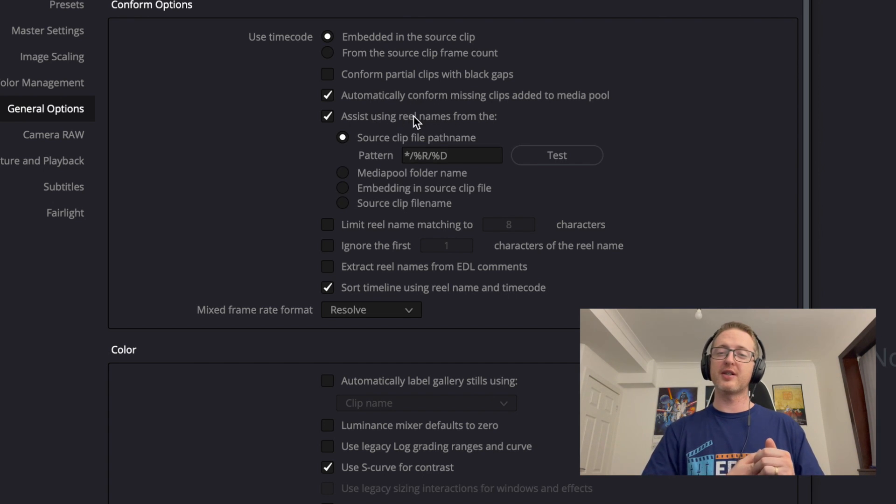
pyautogui.click(424, 208)
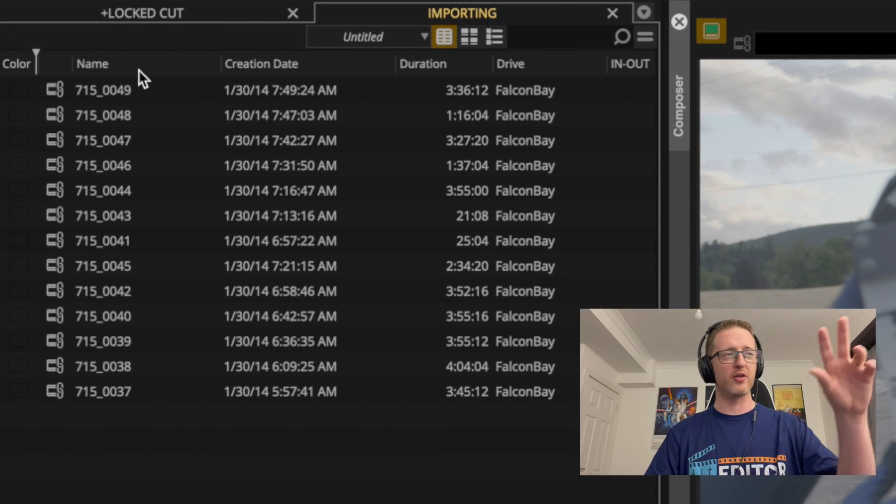
# - Switch to Avid Media Composer and add the Camroll column to the IMPORTING bin's displayed columns
pyautogui.click(147, 57)
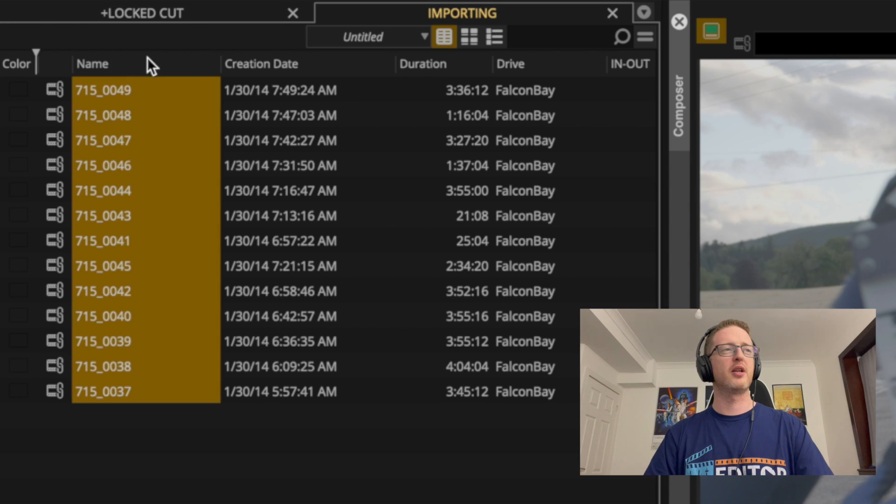
pyautogui.rightClick(147, 57)
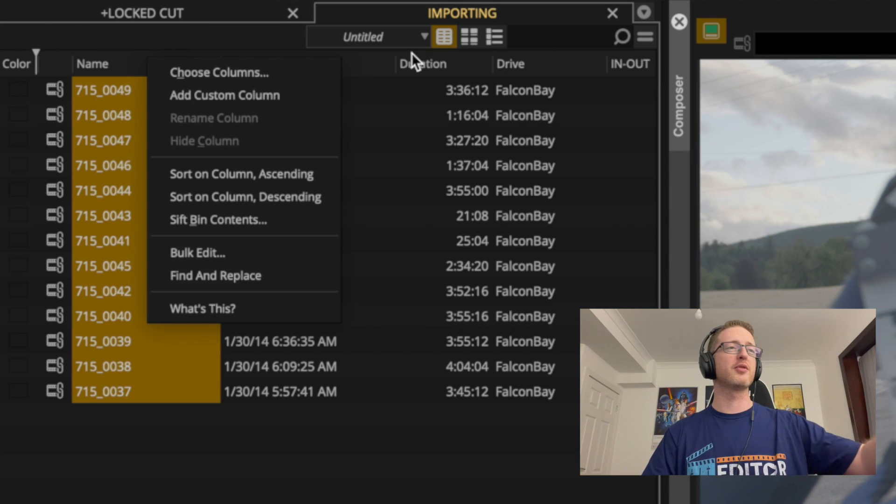
pyautogui.click(275, 69)
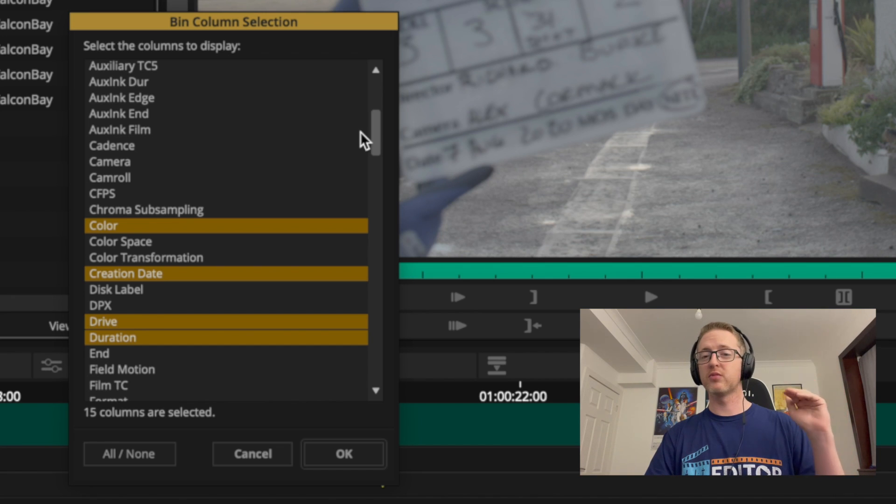
pyautogui.click(158, 178)
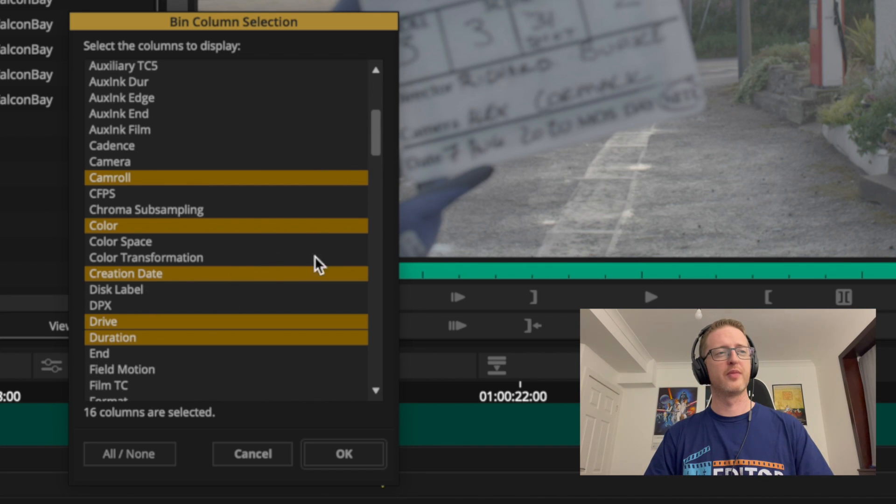
pyautogui.moveTo(379, 137); pyautogui.dragTo(380, 204)
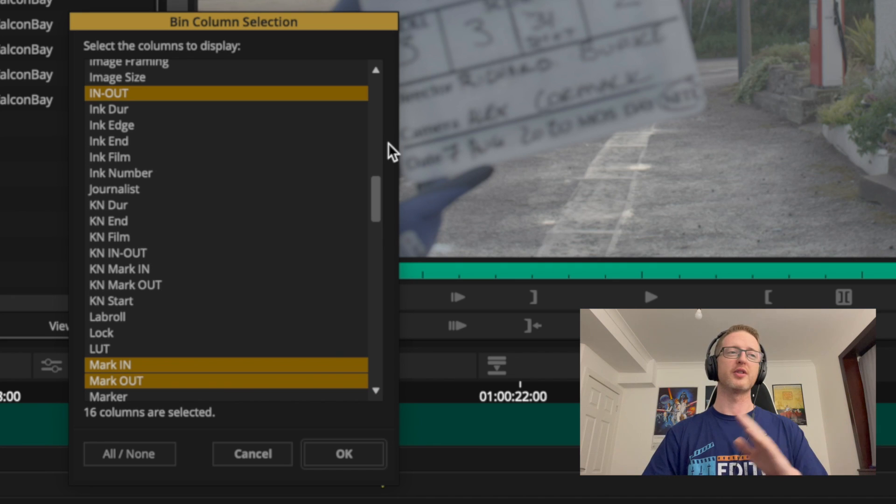
pyautogui.moveTo(381, 198); pyautogui.dragTo(391, 142)
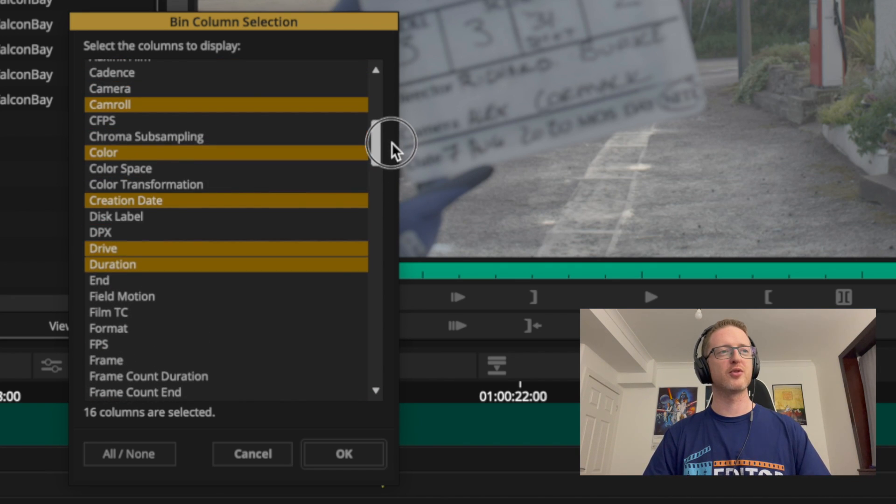
pyautogui.click(344, 454)
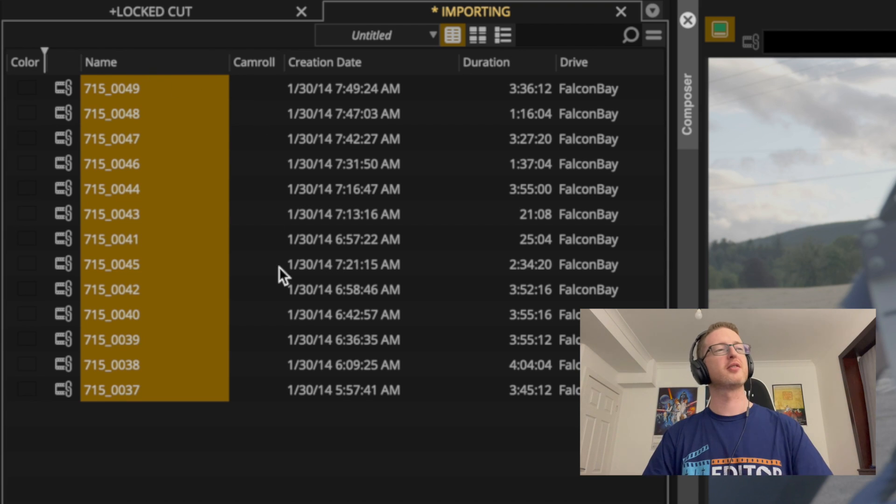
pyautogui.click(226, 479)
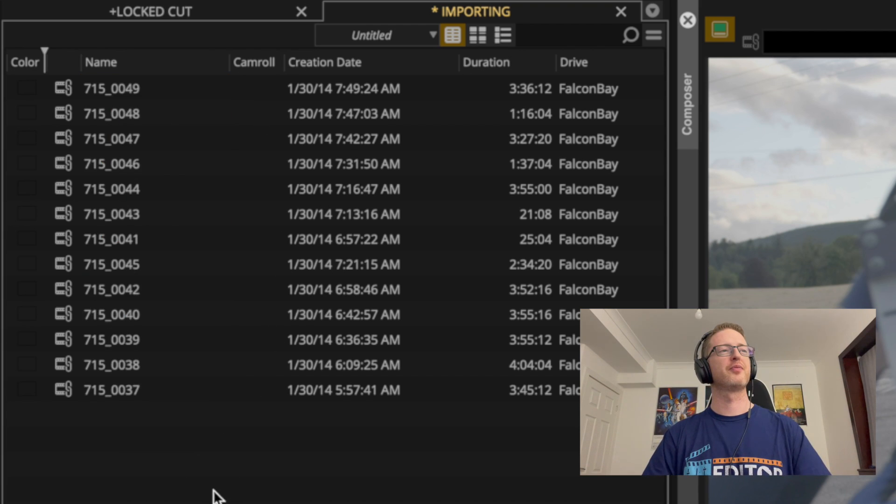
# - Copy the clips' Name column into the Camroll column and fit the bin columns to their contents
pyautogui.click(129, 62)
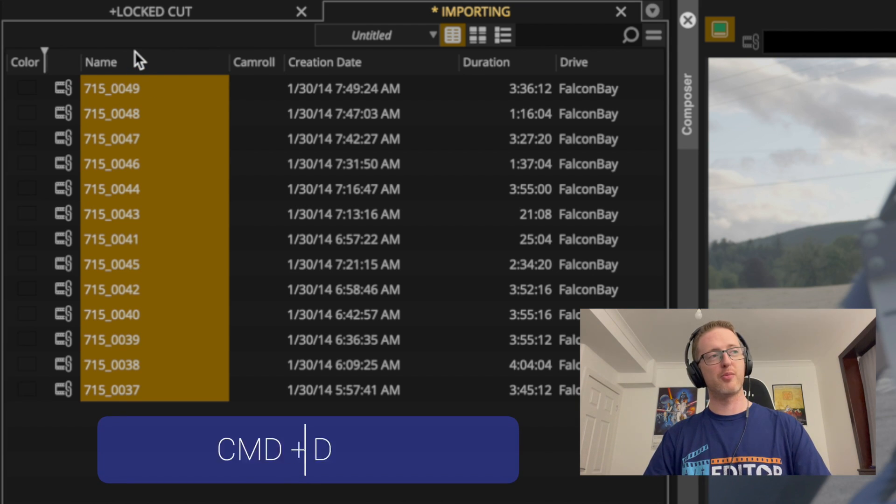
pyautogui.hotkey('ctrl', 'd')
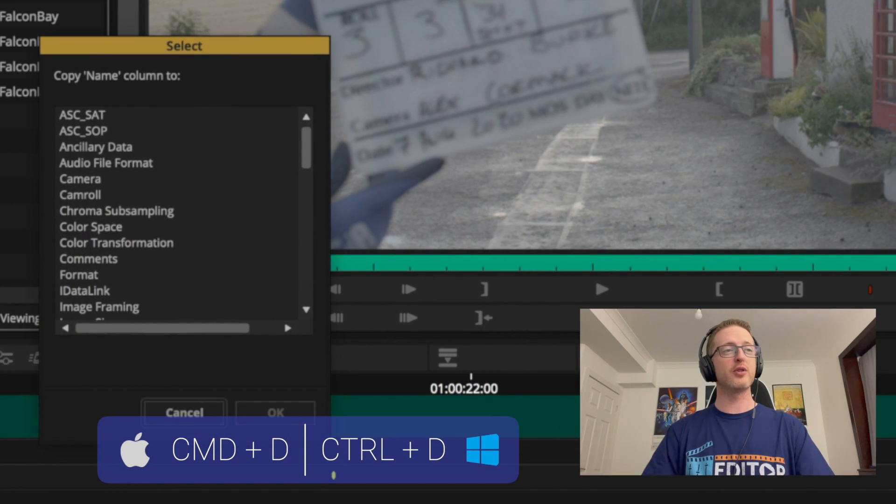
pyautogui.click(127, 196)
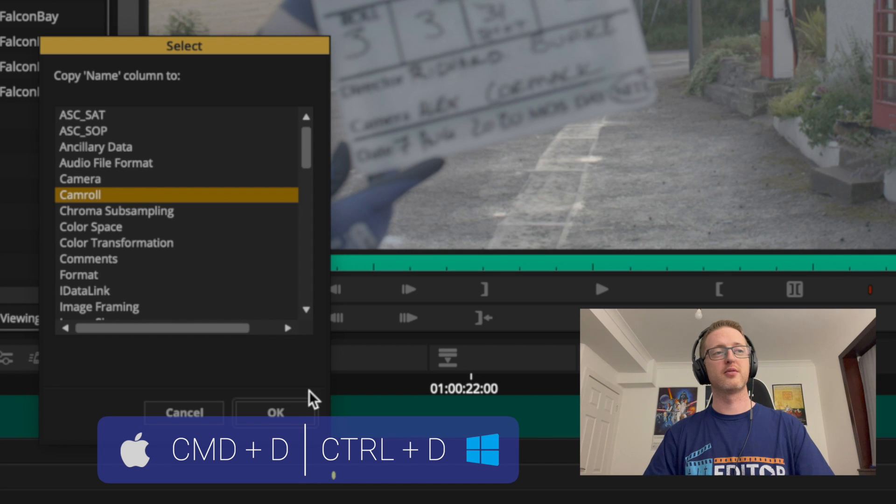
pyautogui.click(295, 414)
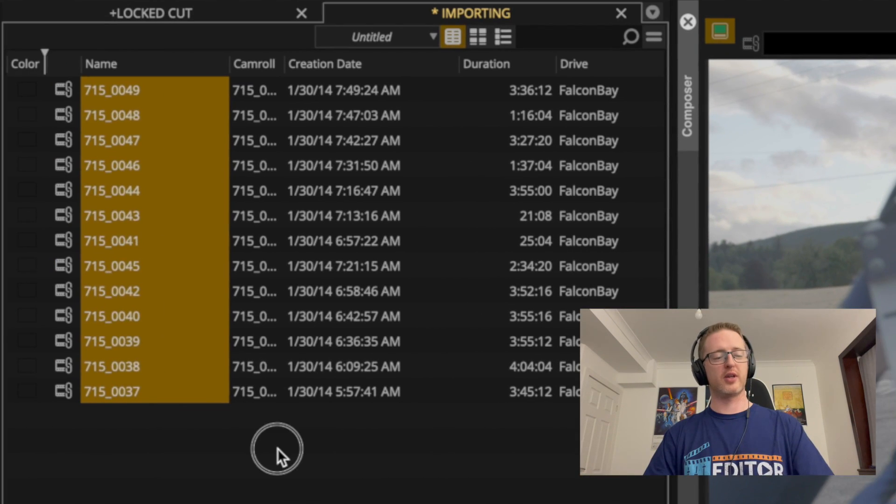
pyautogui.click(278, 449)
pyautogui.hotkey('ctrl', 'a')
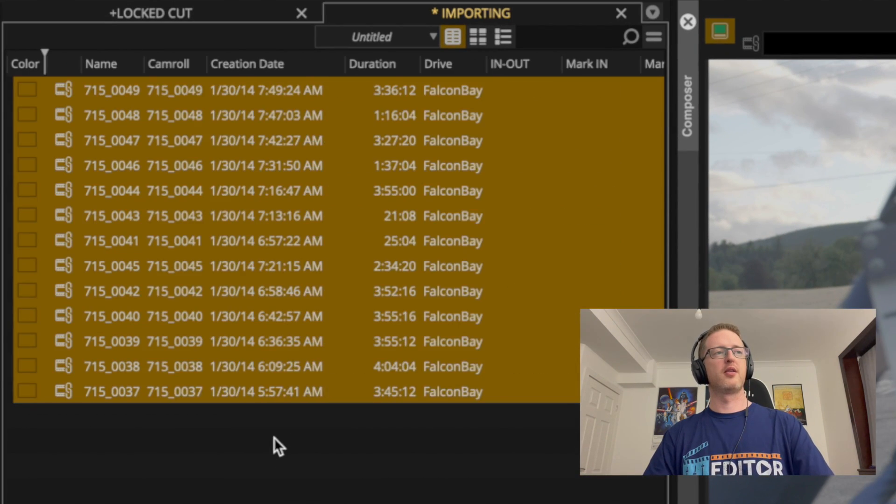
# - Clear the clip selection and sort the IMPORTING bin by Name in ascending order
pyautogui.click(284, 442)
pyautogui.hotkey('ctrl', 'a')
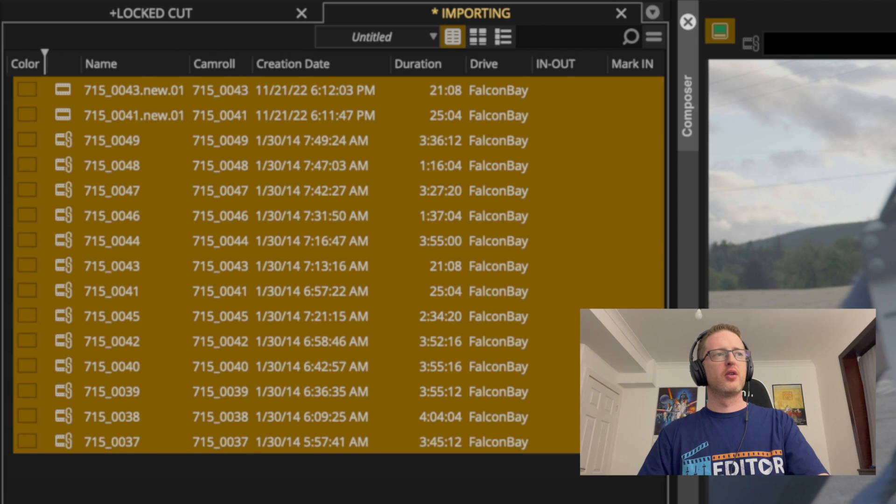
pyautogui.press('shift+super+a')
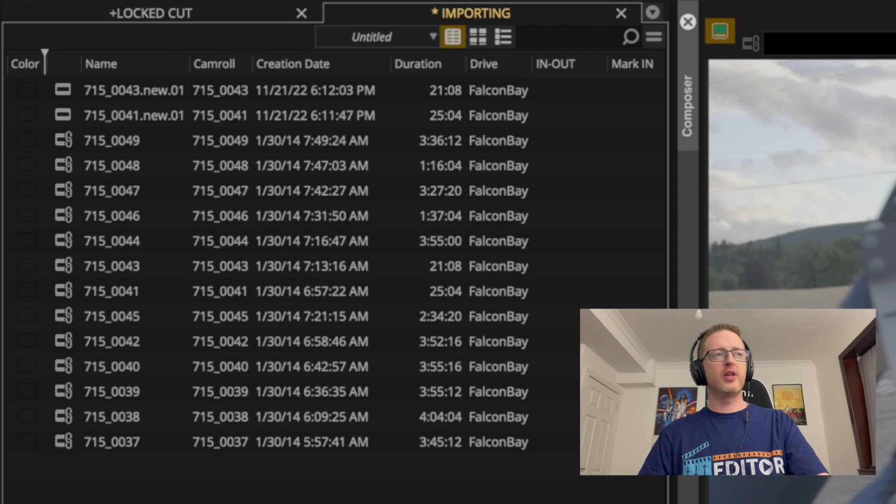
pyautogui.click(136, 63)
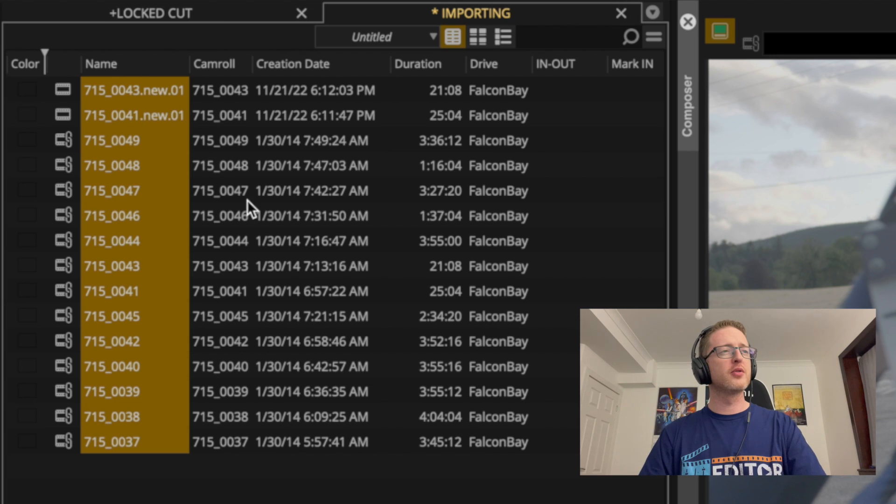
pyautogui.press('super+e')
# - Compare the linked clip 715_0041 with its transcoded master clip 715_0041.new.01 in the IMPORTING bin
pyautogui.click(65, 218)
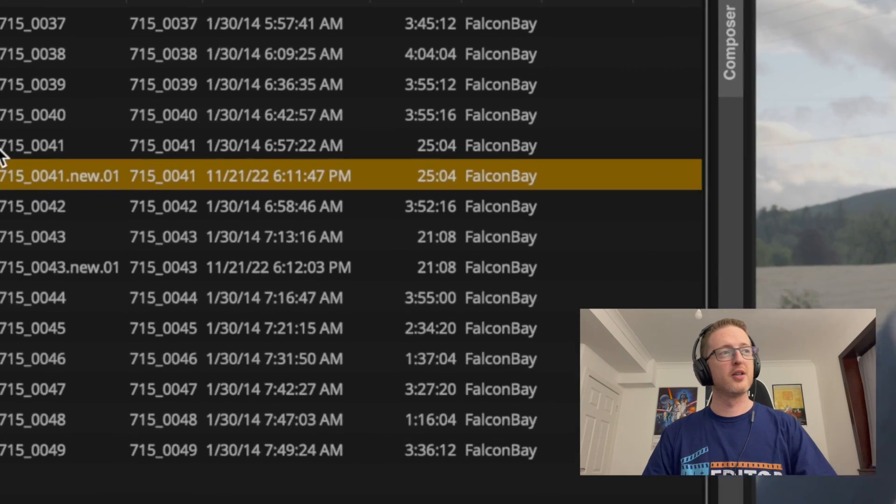
pyautogui.click(90, 193)
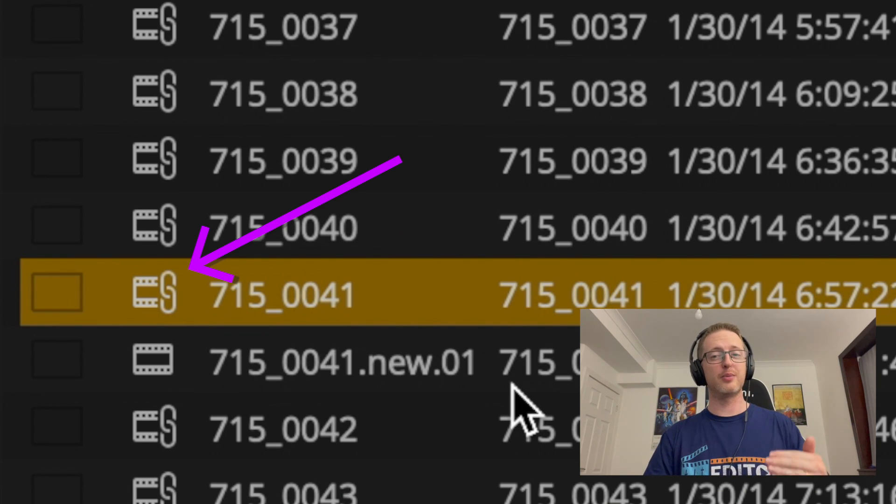
pyautogui.click(189, 364)
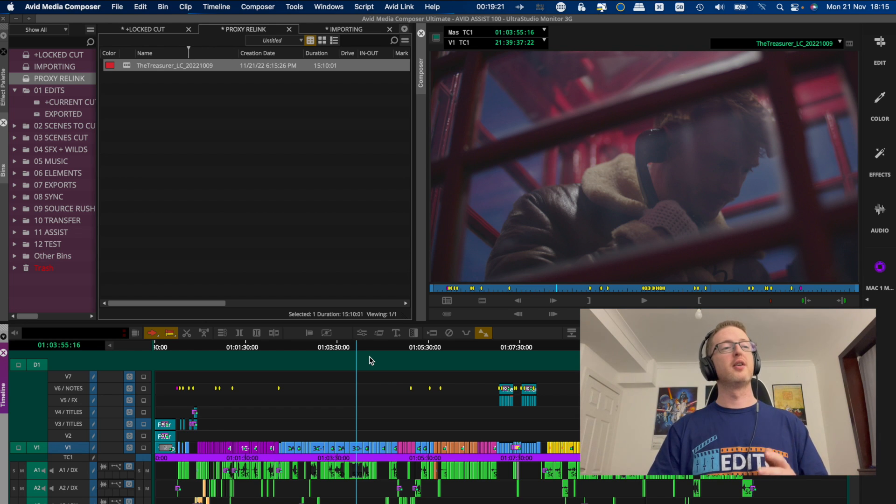
# - Park the sequence at 01:02:05:10, match frame back to the original source clip, and reveal it in its bin
pyautogui.moveTo(414, 348); pyautogui.dragTo(274, 372)
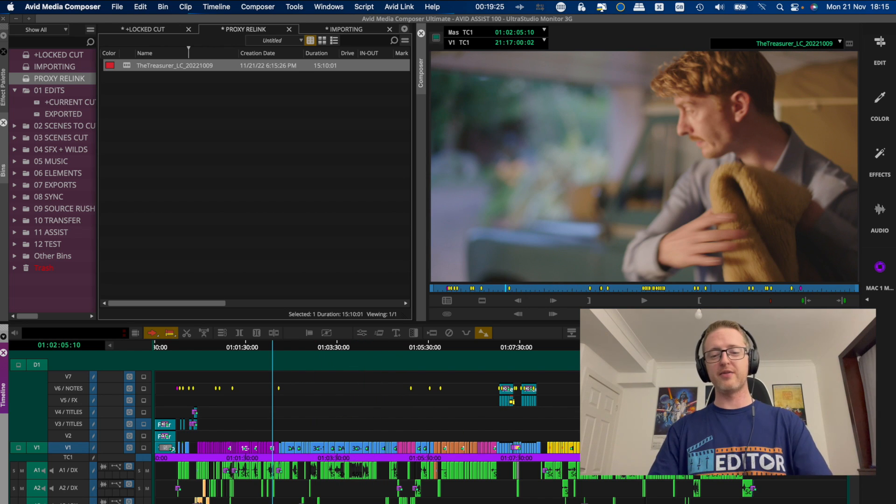
pyautogui.hotkey('ctrl', ']')
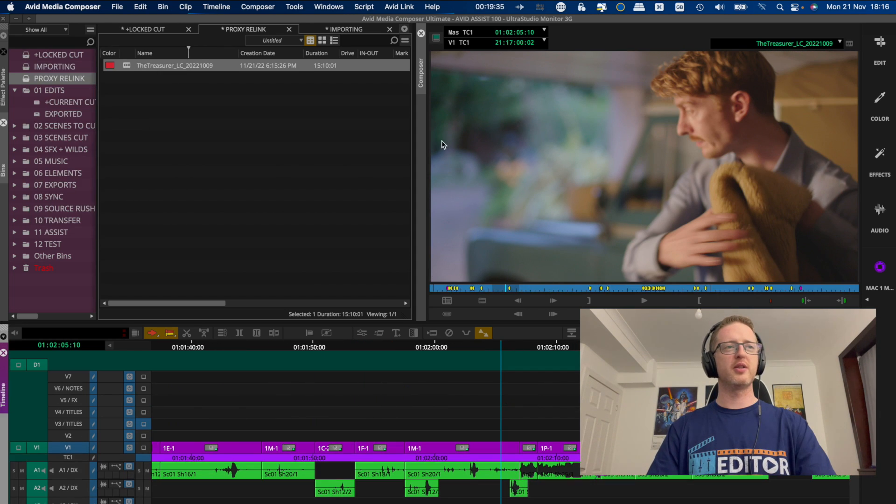
pyautogui.click(516, 148)
pyautogui.press('f')
pyautogui.press('f')
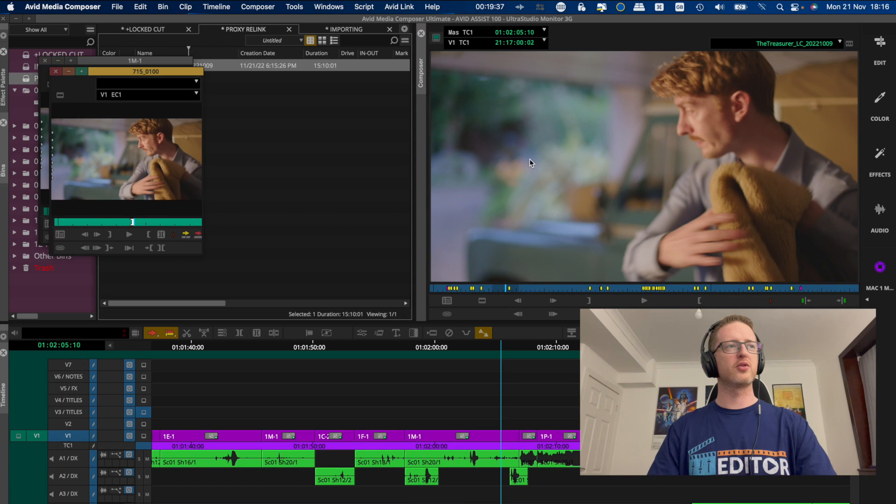
pyautogui.hotkey('shift', 'f')
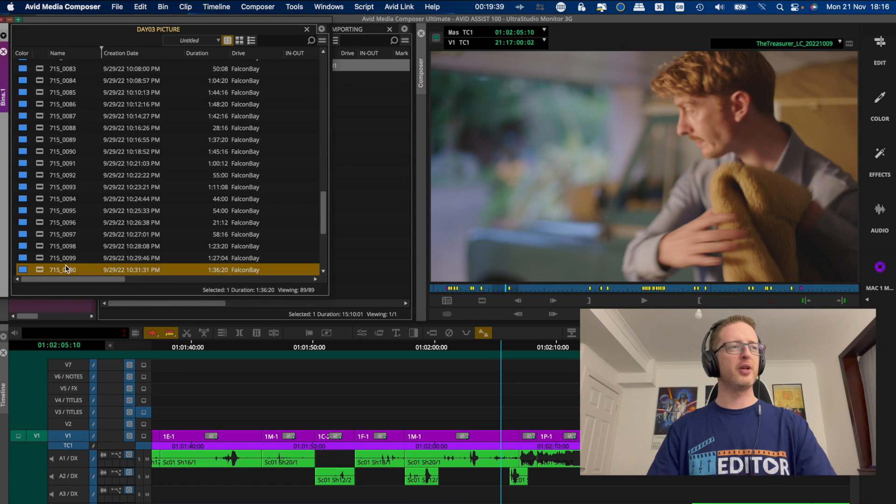
# - Examine the Tape and Video columns for clips 715_0090 to 715_0100 in the enlarged DAY03 PICTURE bin, and close the bin
pyautogui.keyDown('shift'); pyautogui.click(41, 153); pyautogui.keyUp('shift')
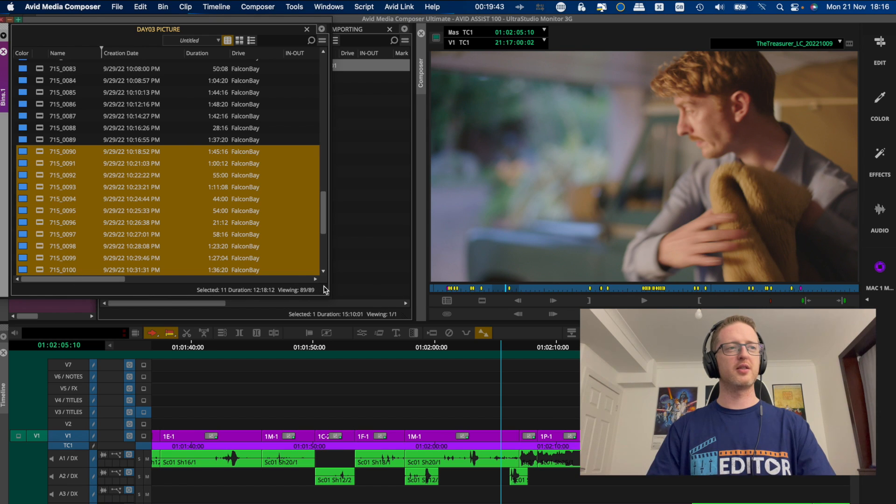
pyautogui.moveTo(326, 298); pyautogui.dragTo(467, 365)
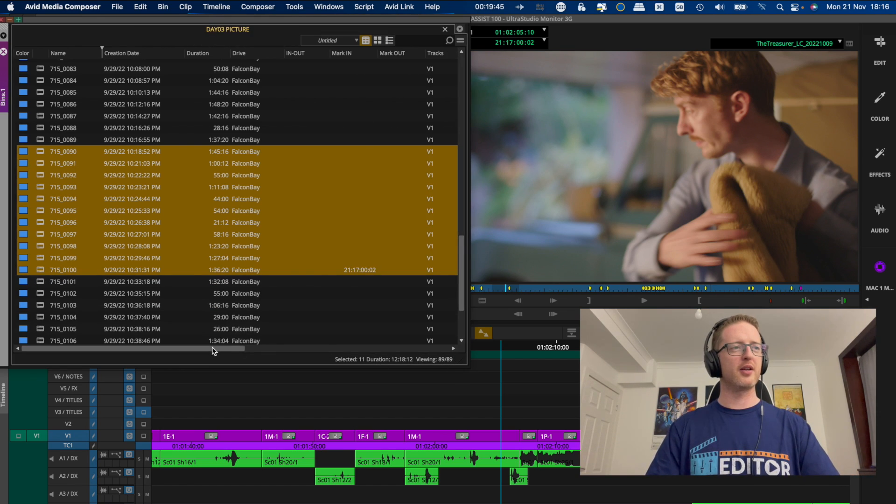
pyautogui.moveTo(214, 349); pyautogui.dragTo(383, 351)
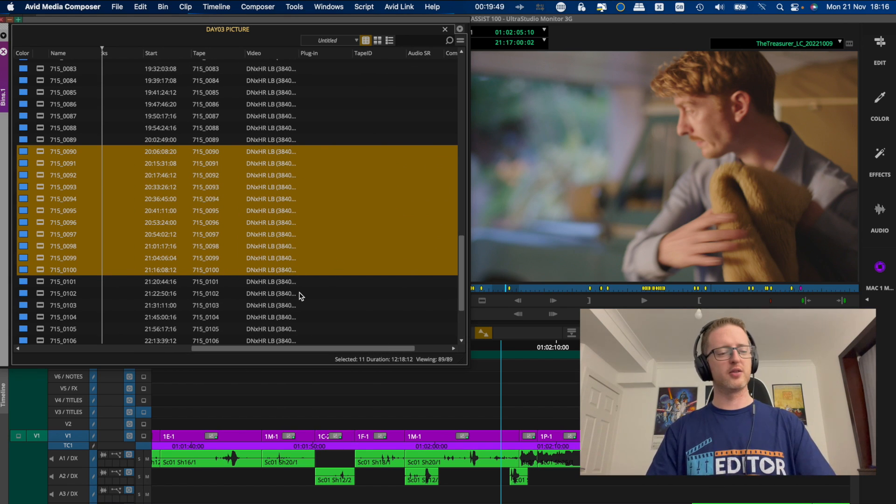
pyautogui.press('super+w')
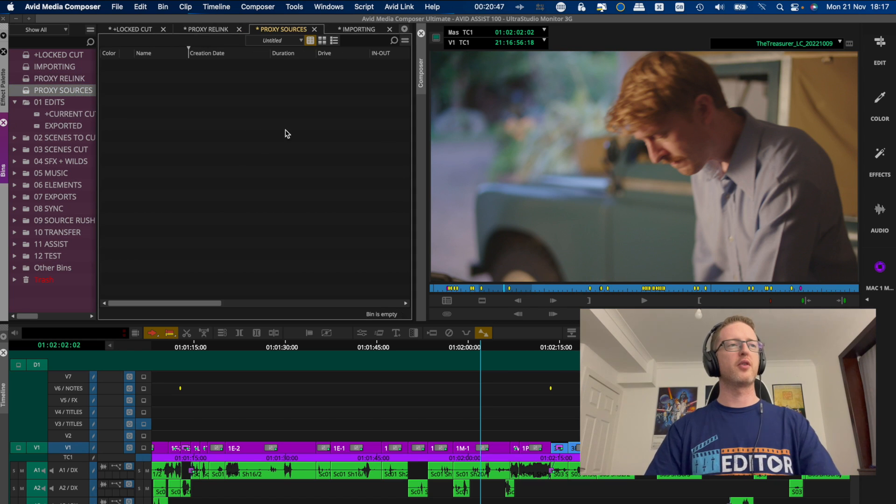
# - Bring the linked source clips into the PROXY SOURCES bin and review the list back up to 715_0004
pyautogui.doubleClick(239, 175)
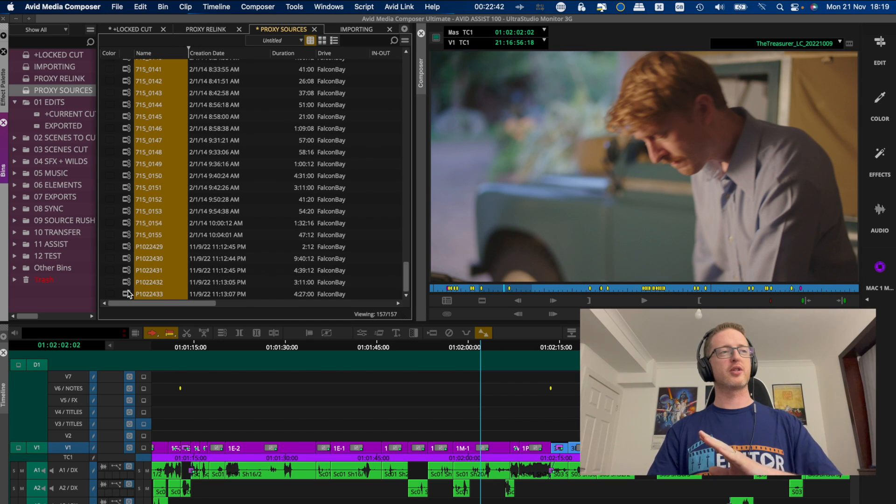
pyautogui.scroll(3, 137, 130)
pyautogui.scroll(15, 138, 130)
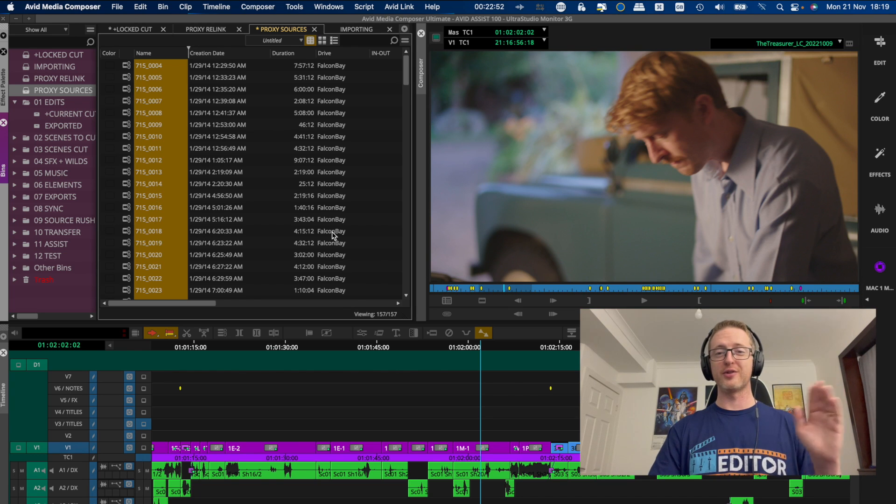
# - Park the sequence at 01:01:39:20 within shot 1E-1 on V1
pyautogui.click(383, 368)
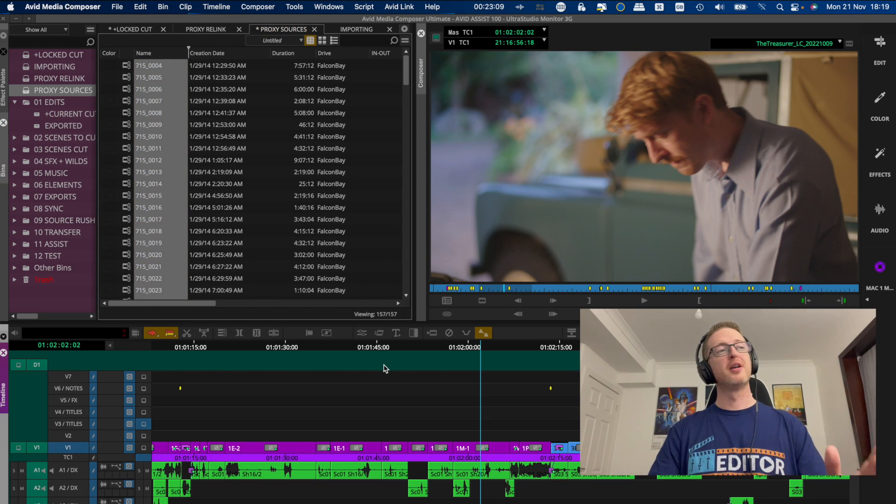
pyautogui.click(310, 348)
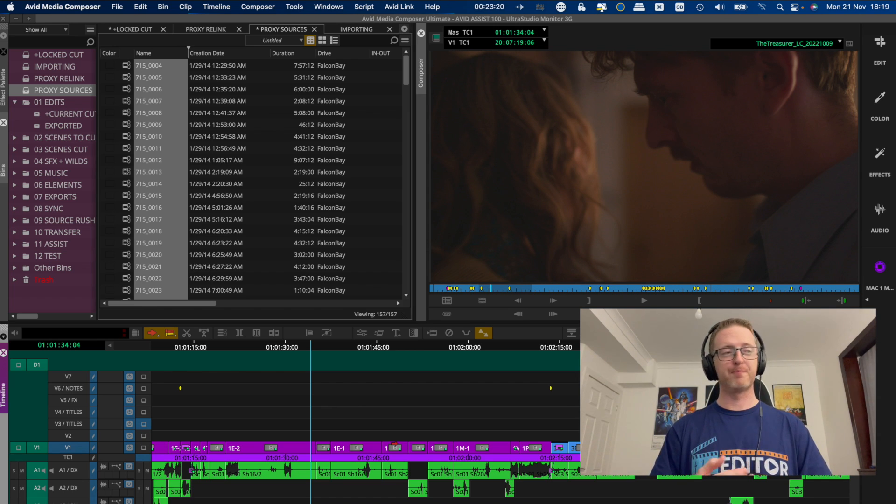
pyautogui.click(154, 53)
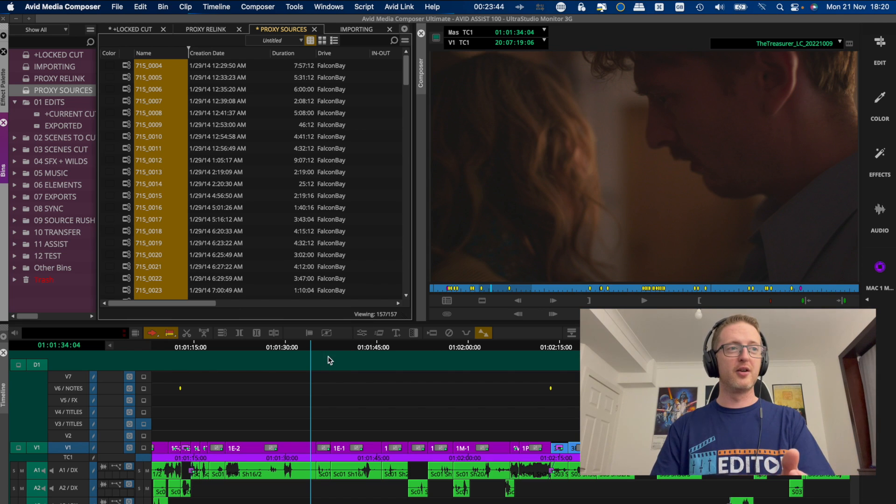
pyautogui.click(346, 350)
pyautogui.press('super+]')
pyautogui.press('super+]')
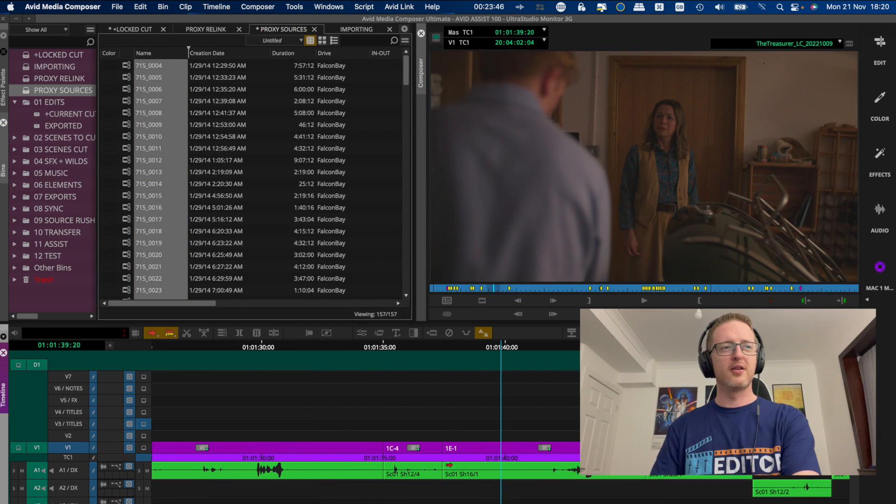
pyautogui.press('super+[')
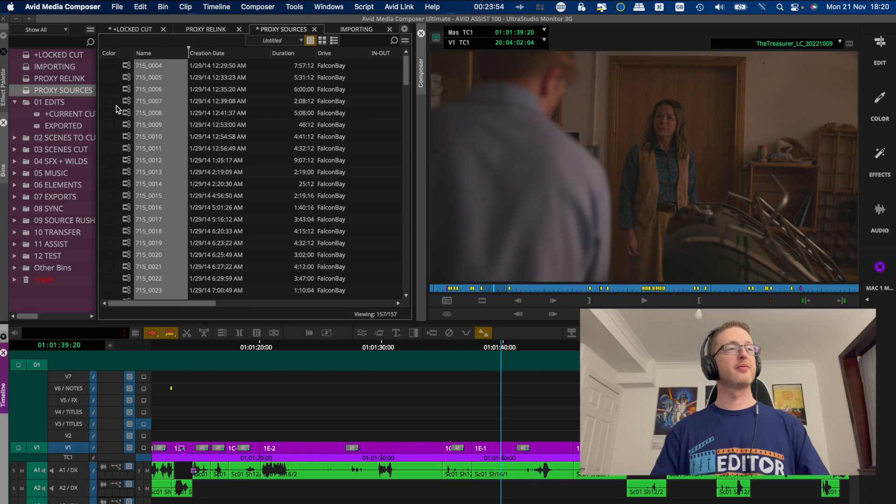
# - Create a new bin in the project and name it TEMP
pyautogui.click(136, 44)
pyautogui.press('super+n')
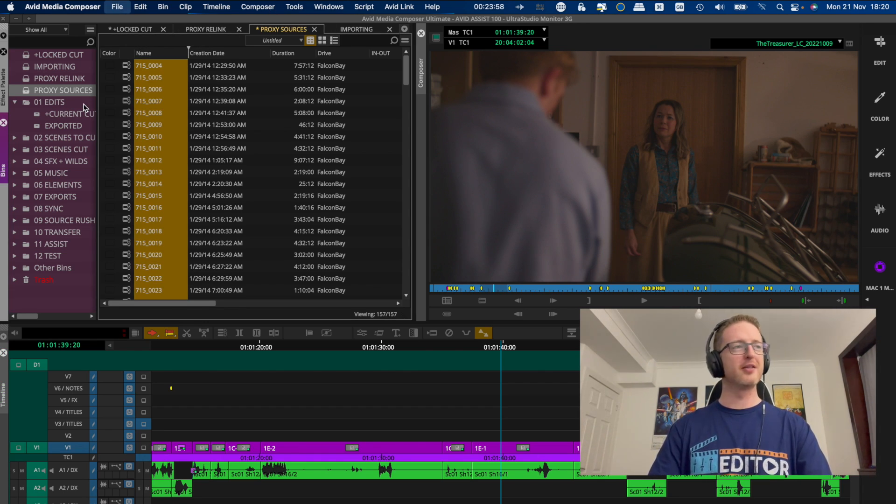
pyautogui.write('TEMP')
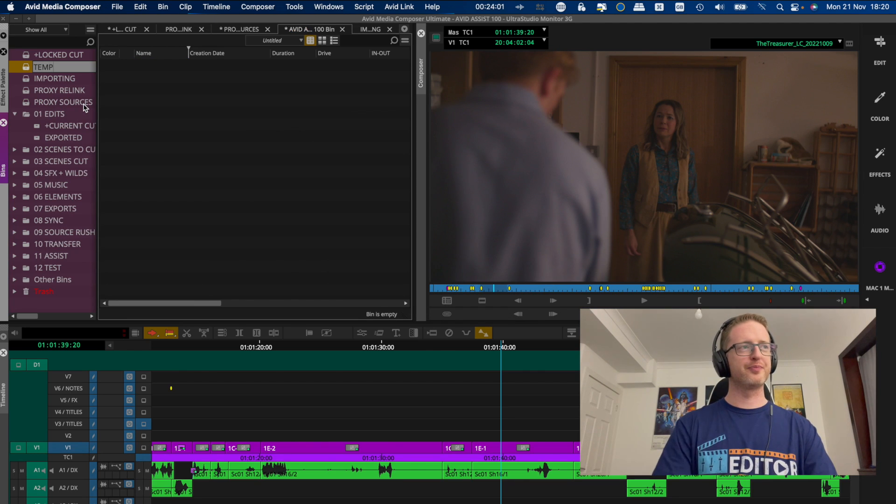
pyautogui.press('Return')
# - Set the TEMP bin's display to include reference clips
pyautogui.rightClick(269, 112)
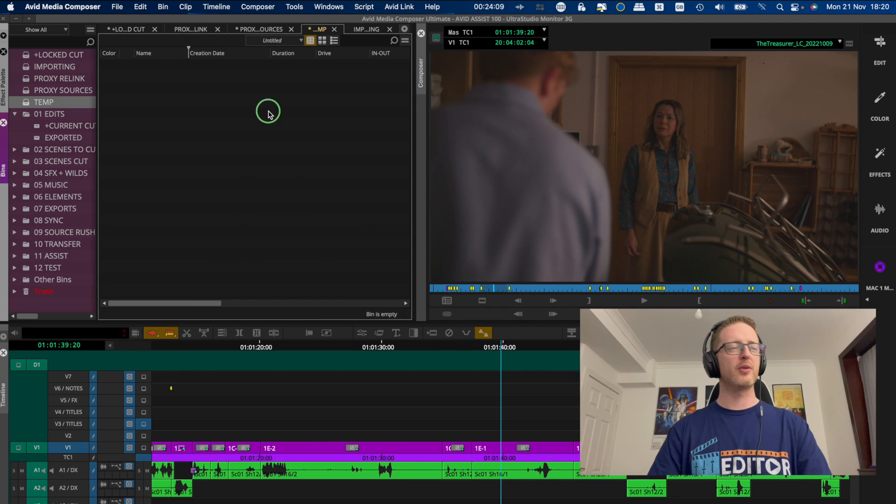
pyautogui.click(304, 299)
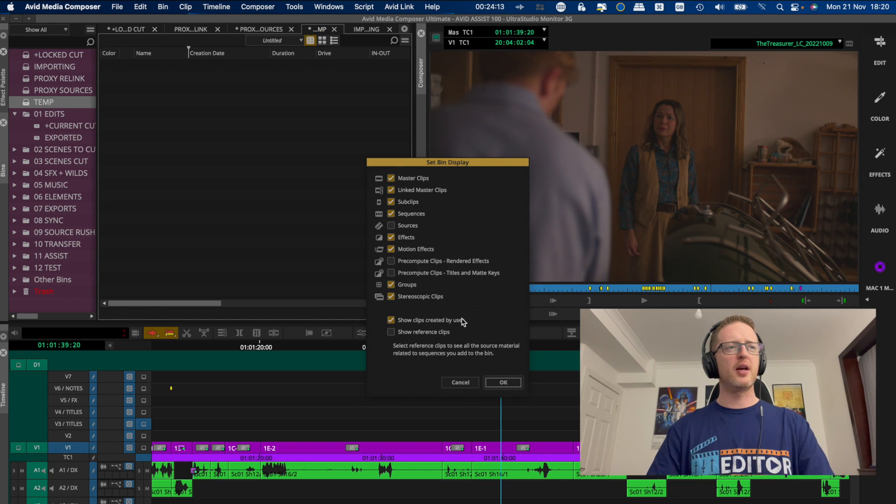
pyautogui.click(430, 332)
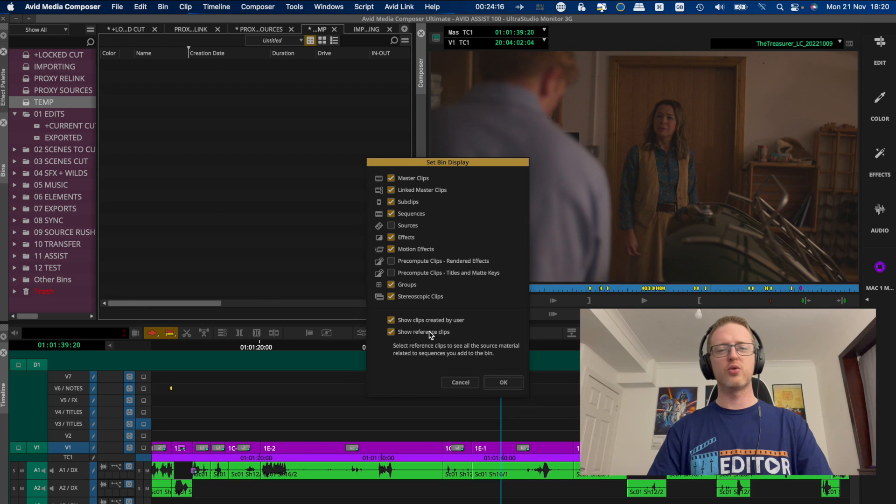
pyautogui.click(517, 386)
# - Duplicate the sequence TheTreasurer_LC_20221009 in the PROXY RELINK bin and move the duplicate into the TEMP bin
pyautogui.click(127, 66)
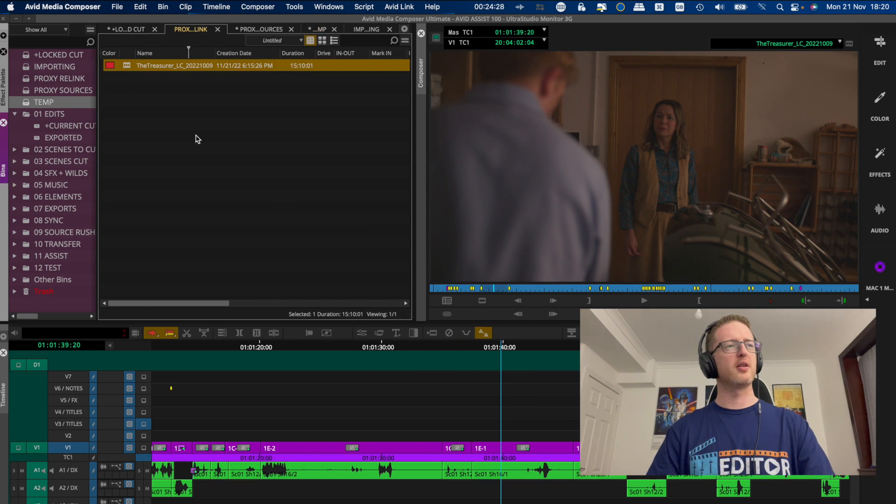
pyautogui.press('super+d')
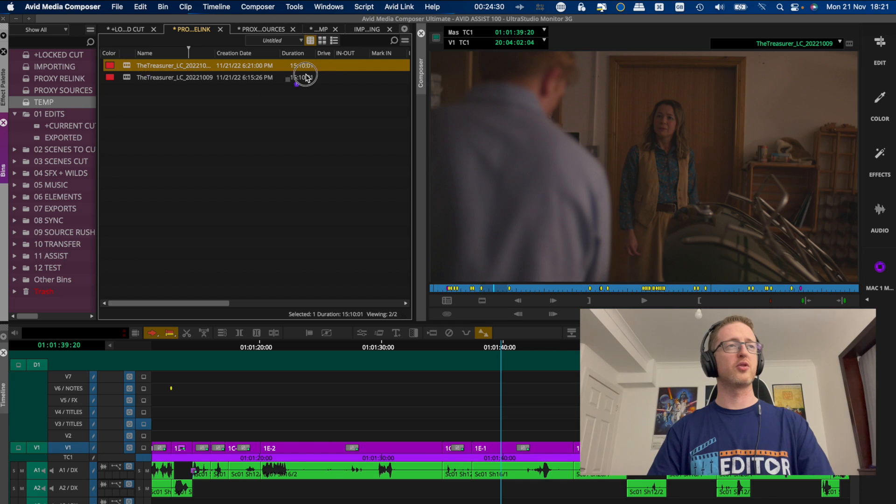
pyautogui.click(320, 29)
pyautogui.moveTo(320, 29); pyautogui.dragTo(286, 145)
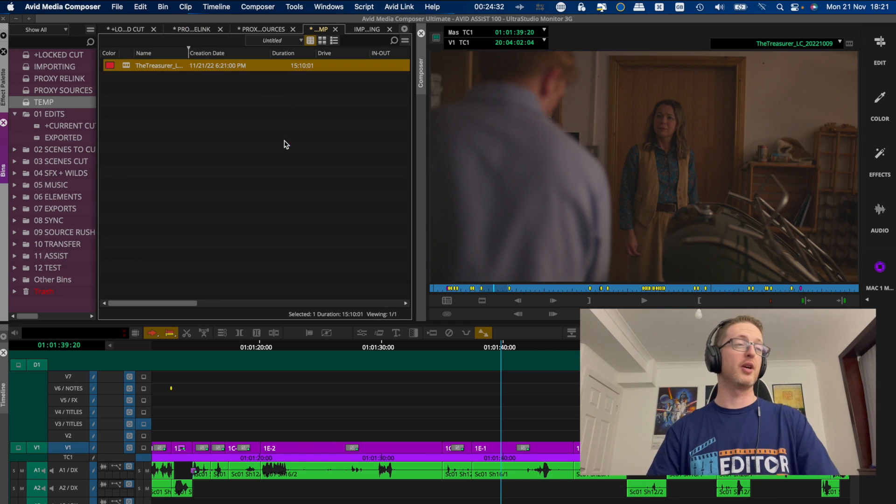
# - Save the TEMP bin to bring in the sequence's reference clips, and sort them by Name in ascending order
pyautogui.click(195, 157)
pyautogui.press('super+s')
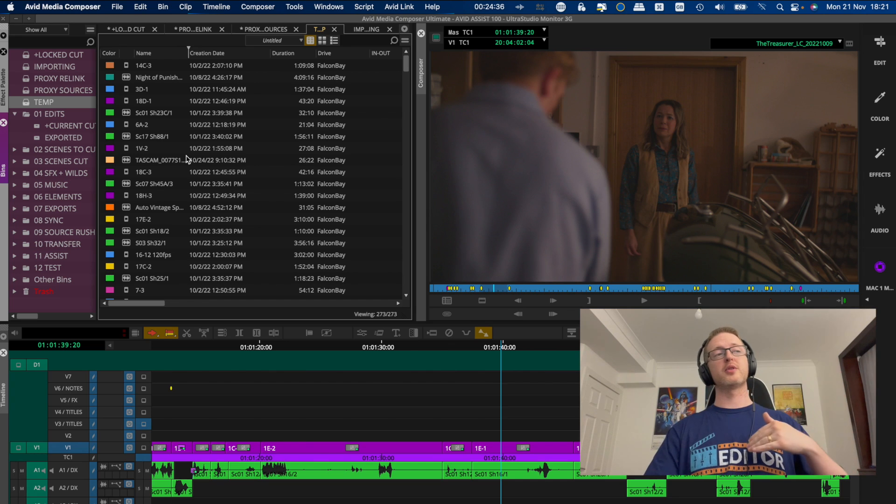
pyautogui.click(146, 51)
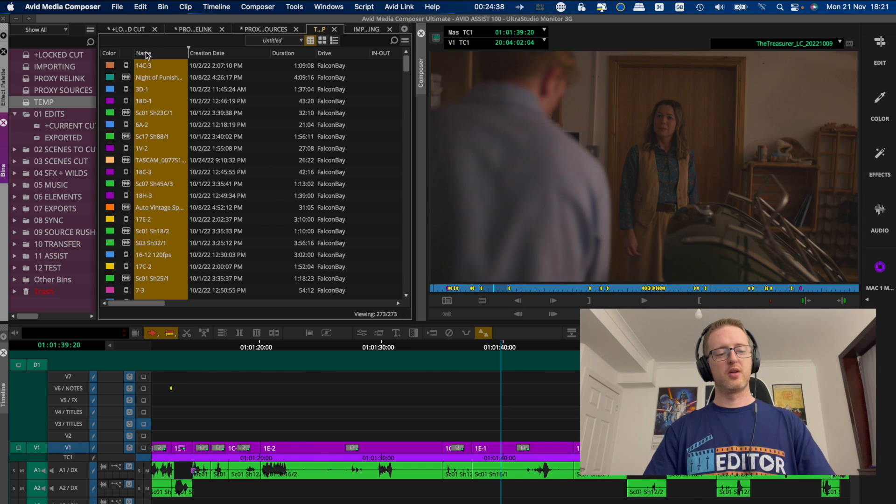
pyautogui.press('super+e')
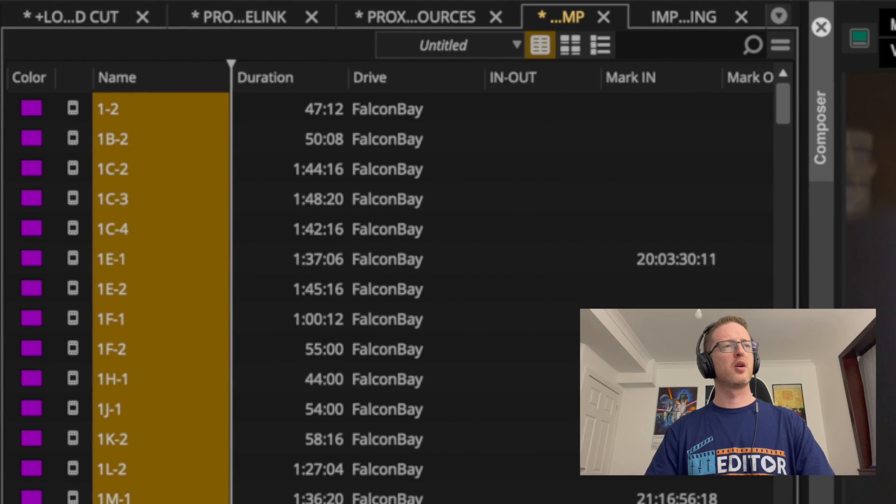
# - Add a Camroll column beside Tape in the TEMP bin and duplicate the Tape column's values into it
pyautogui.hscroll(10, 467, 280)
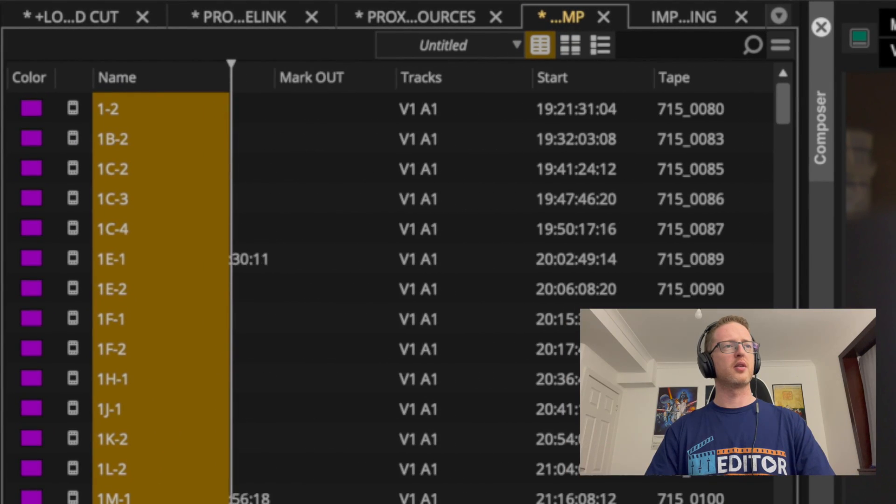
pyautogui.hscroll(3, 467, 280)
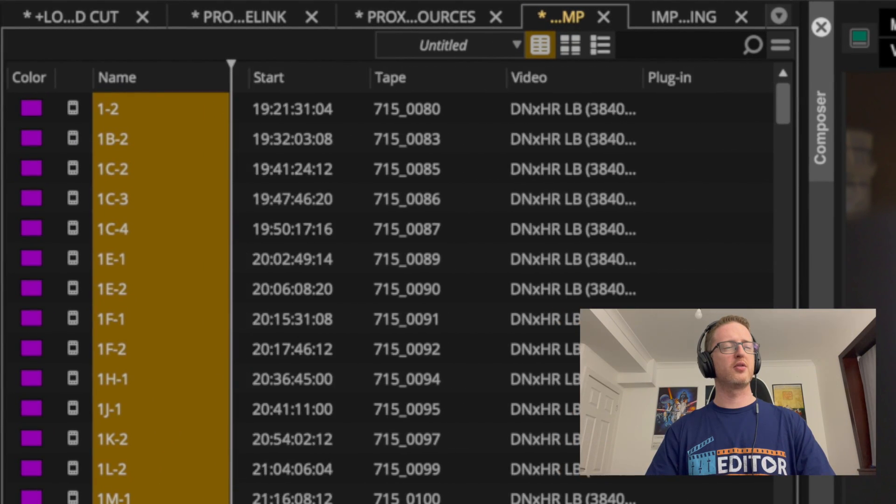
pyautogui.click(483, 68)
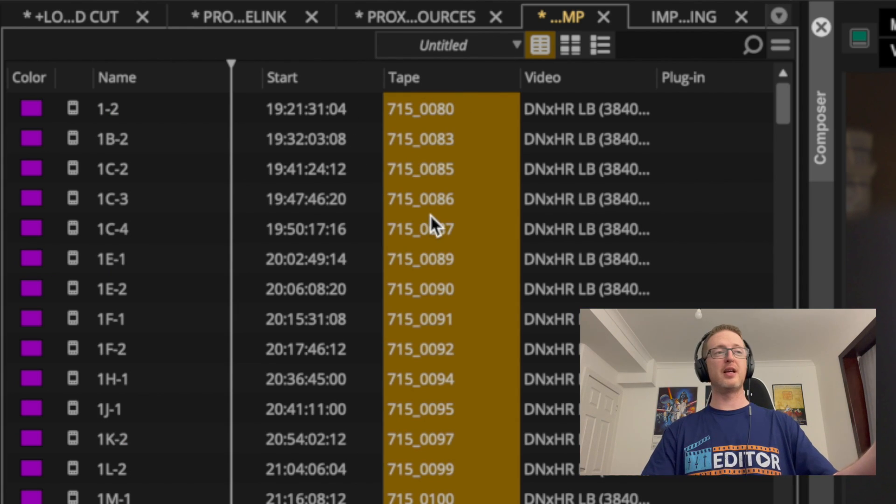
pyautogui.rightClick(467, 78)
pyautogui.click(505, 97)
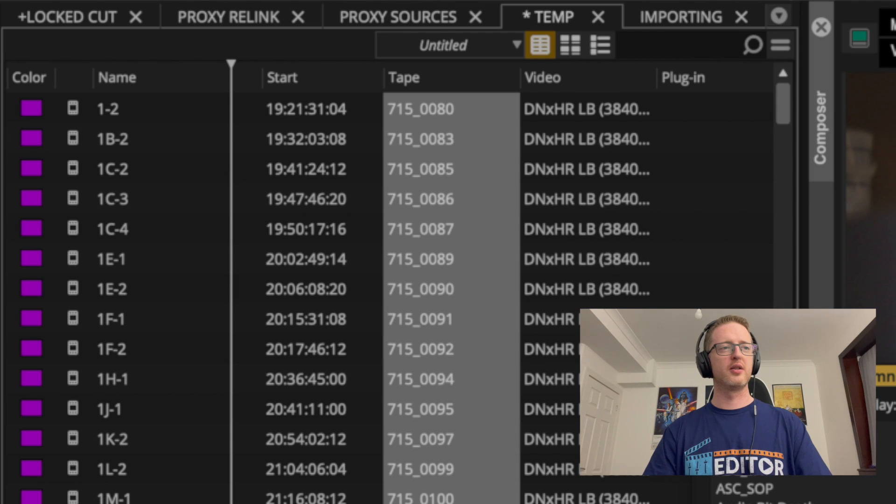
pyautogui.press('Return')
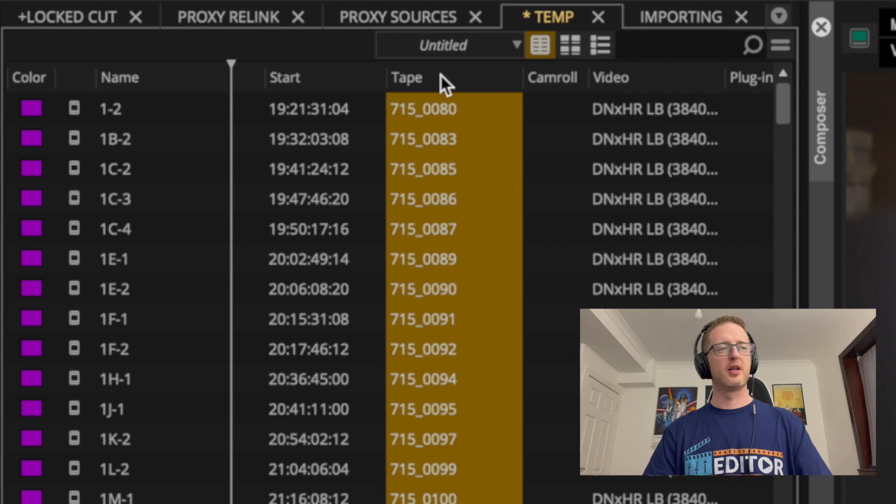
pyautogui.press('super+d')
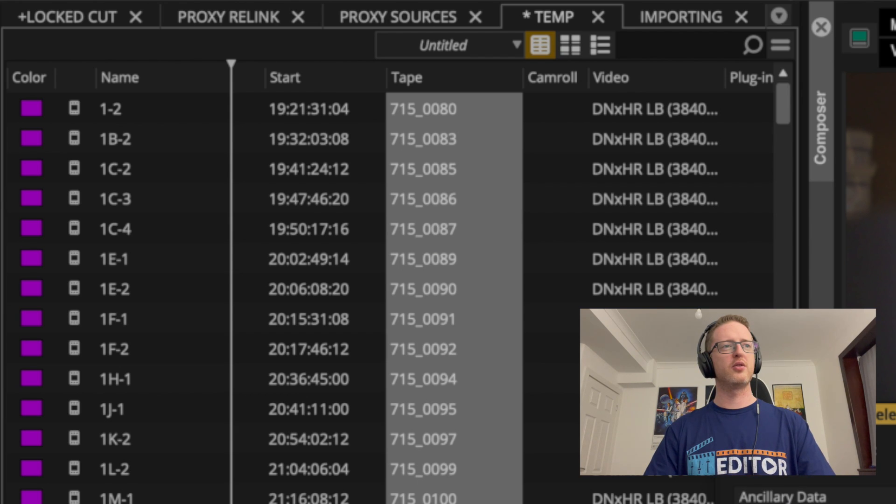
pyautogui.press('Return')
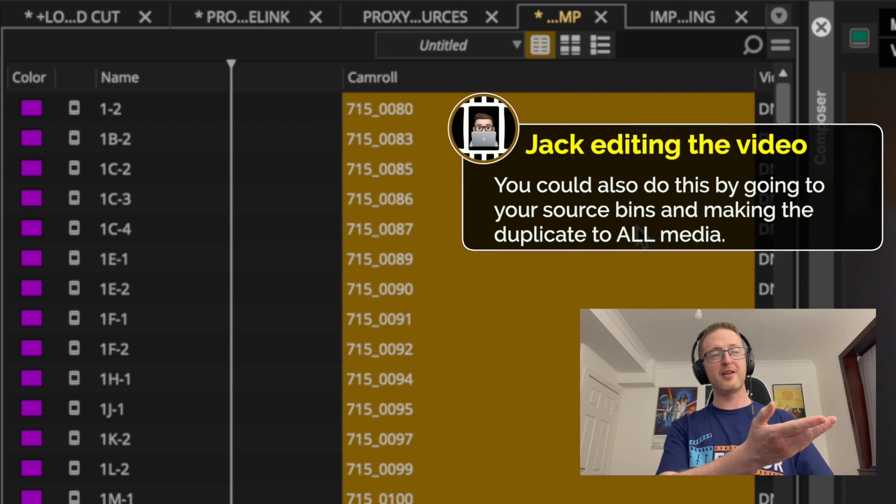
# - In the PROXY SOURCES bin, duplicate the Name values of the linked clips into a Camroll column beside Name
pyautogui.click(363, 19)
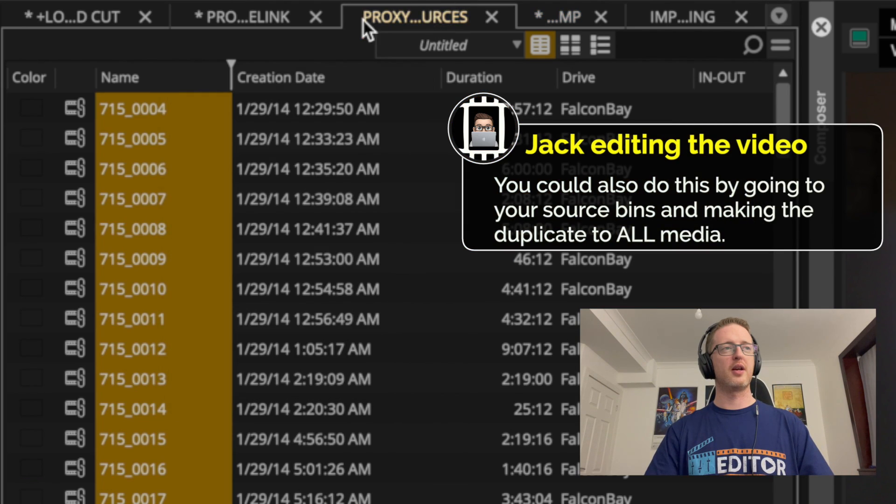
pyautogui.rightClick(196, 73)
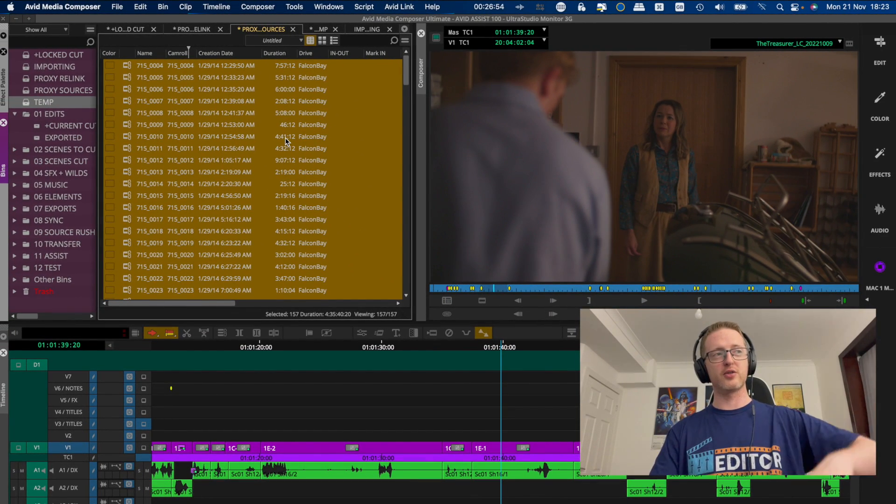
# - Try to relink the sequence TheTreasurer_LC_20221009 in the PROXY RELINK bin to linked media, and clear the selection
pyautogui.click(204, 33)
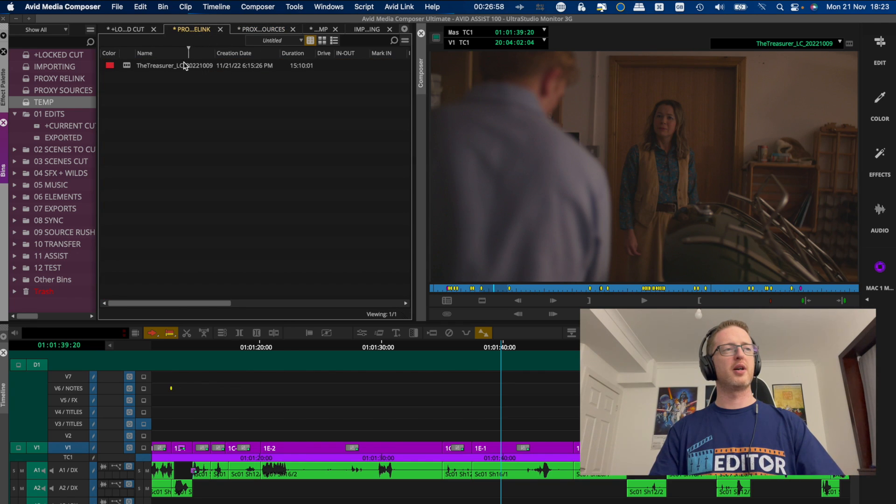
pyautogui.click(134, 69)
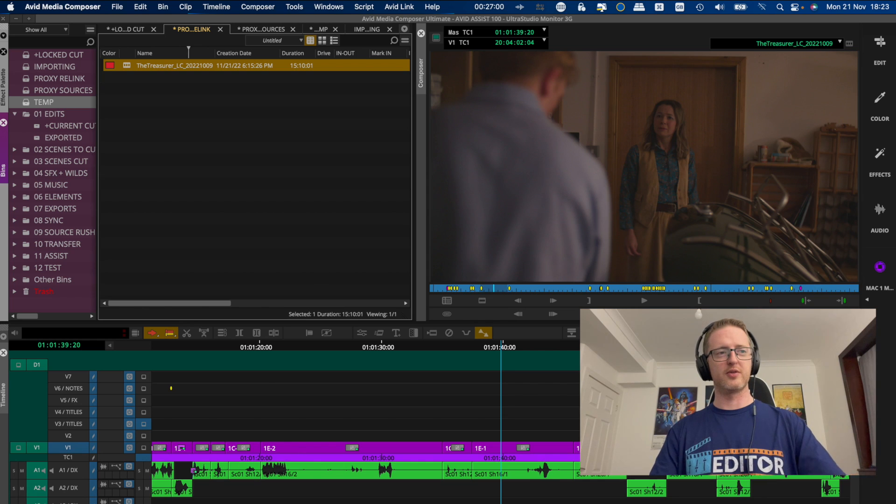
pyautogui.click(572, 423)
pyautogui.press('super+slash')
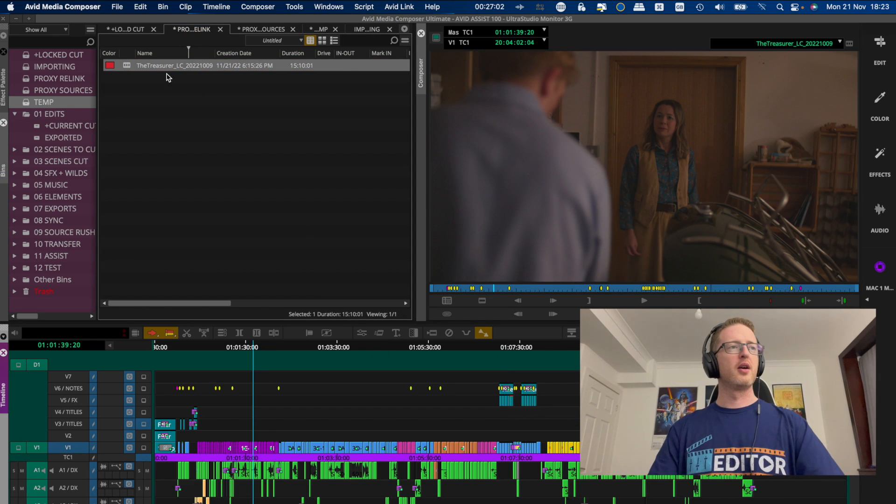
pyautogui.click(126, 65)
pyautogui.rightClick(126, 64)
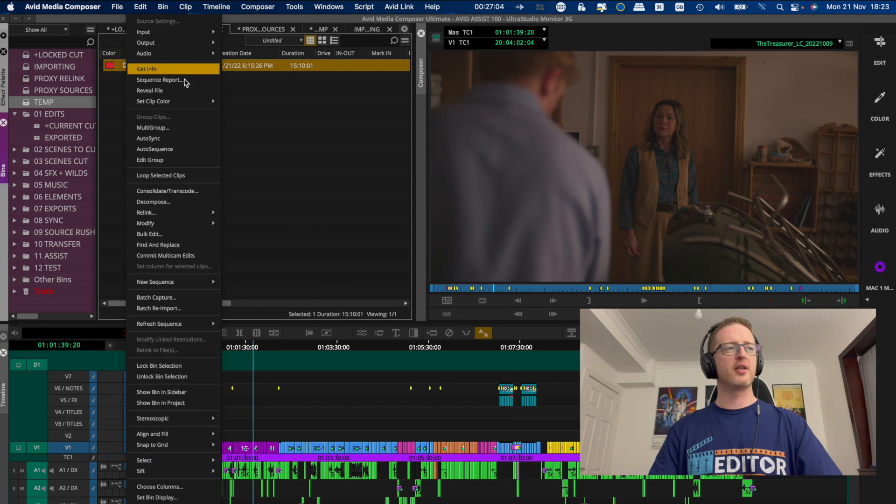
pyautogui.moveTo(212, 213)
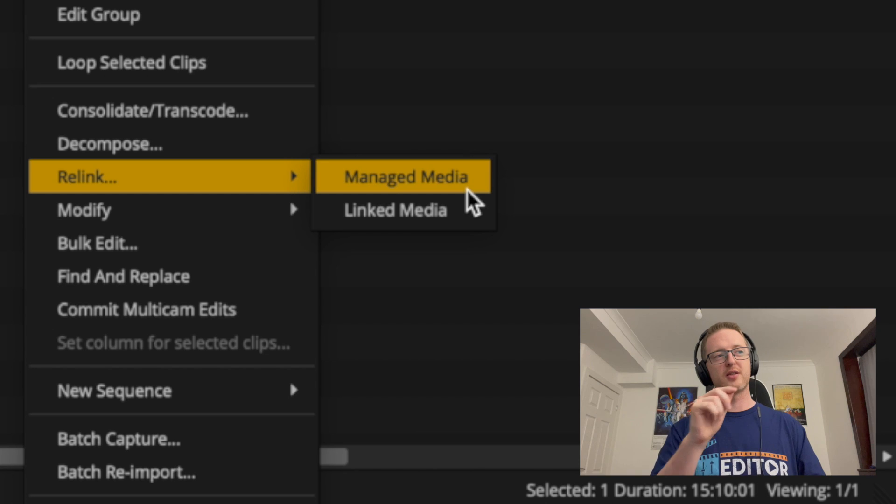
pyautogui.click(448, 213)
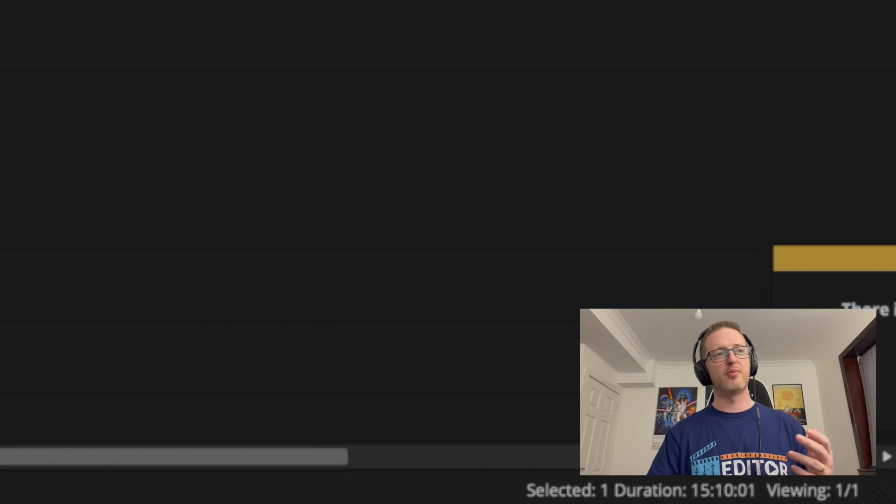
pyautogui.press('Return')
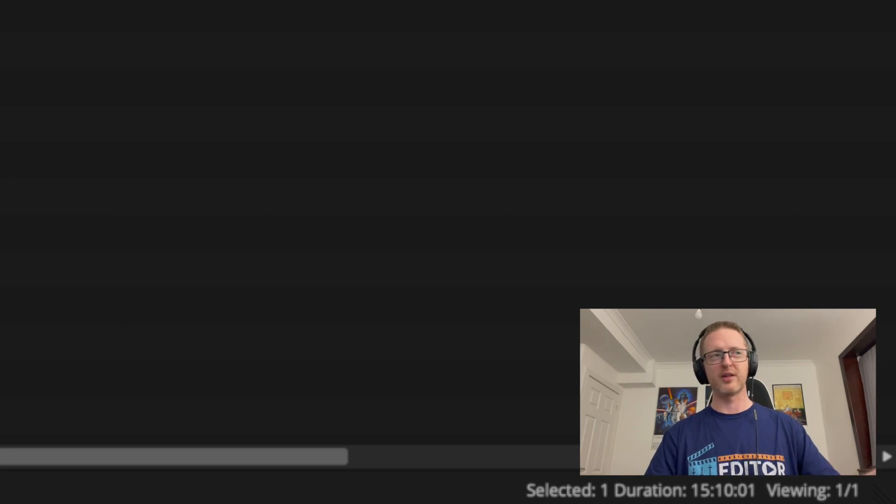
pyautogui.hotkey('ctrl', 'shift', 'a')
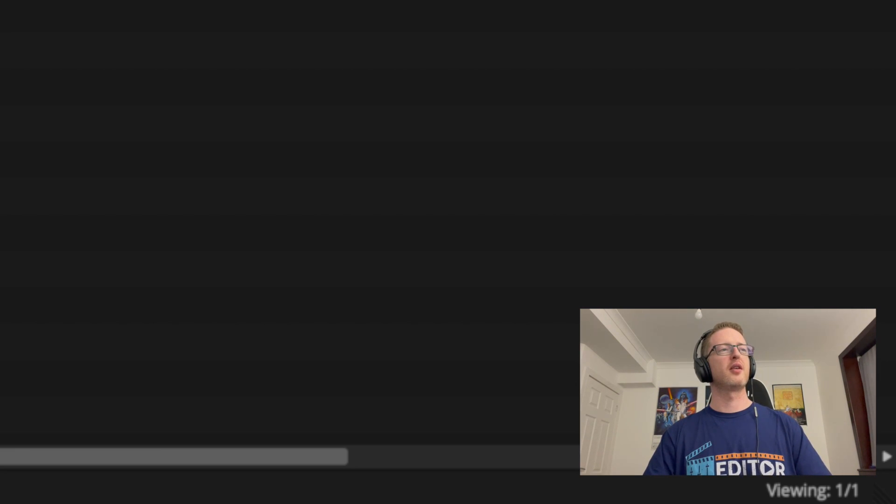
# - Start relinking the sequence TheTreasurer_LC_20221009, setting the media drive to FalconBay and allowing media from outside the current project
pyautogui.rightClick(20, 1)
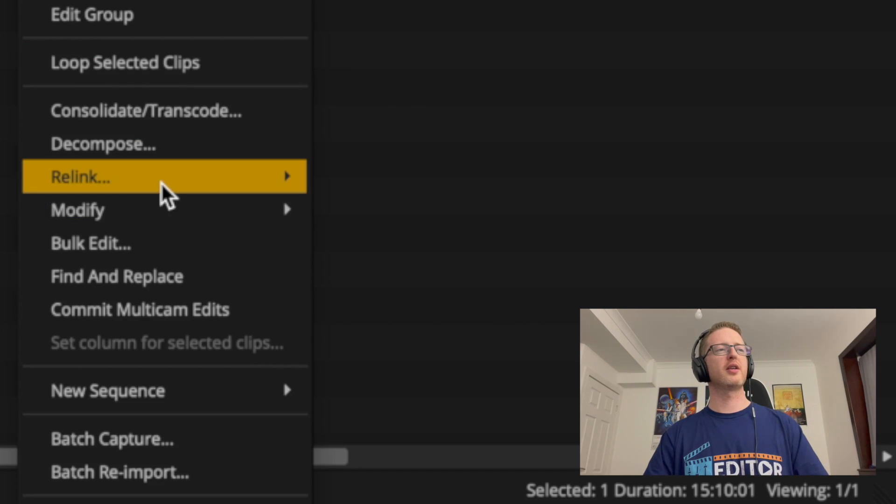
pyautogui.moveTo(161, 183)
pyautogui.click(452, 187)
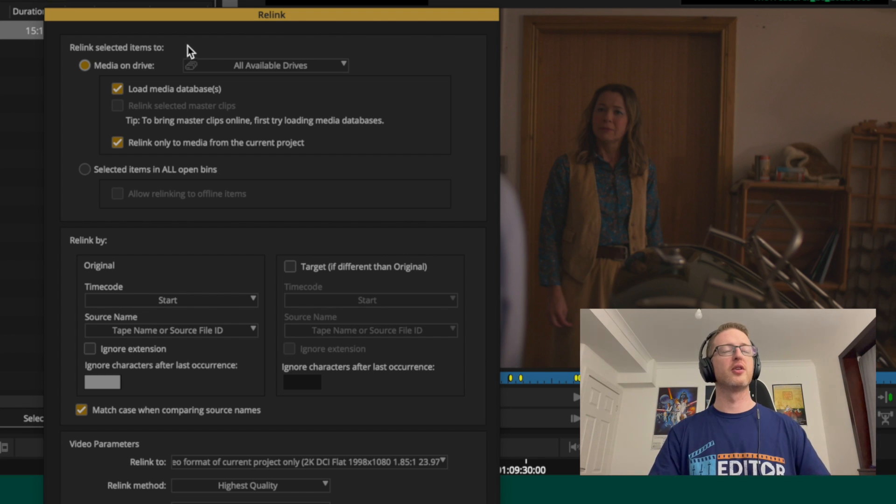
pyautogui.click(344, 65)
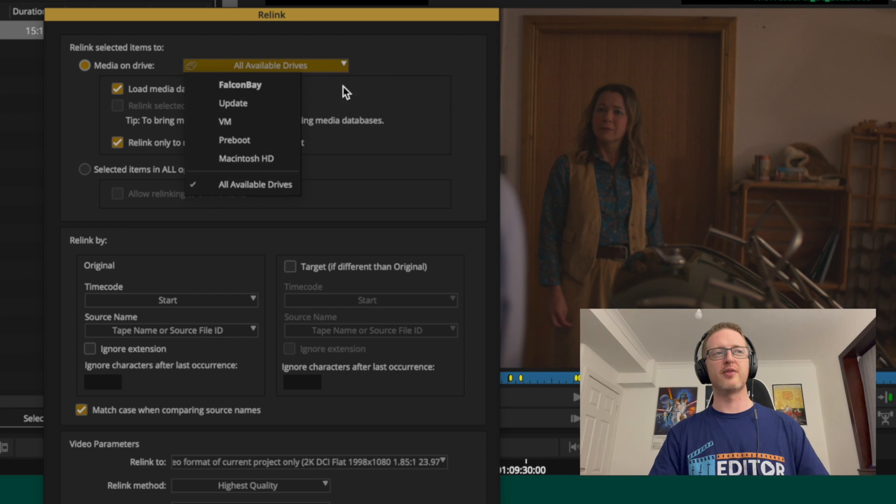
pyautogui.click(285, 87)
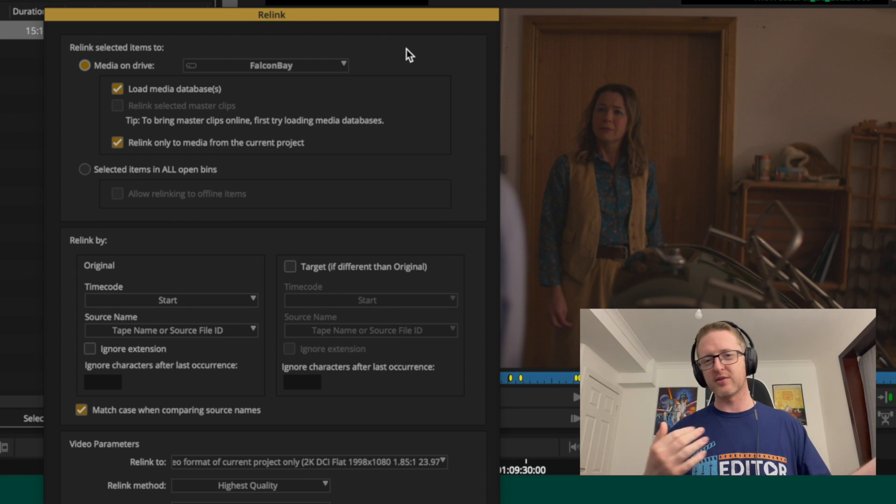
pyautogui.click(184, 145)
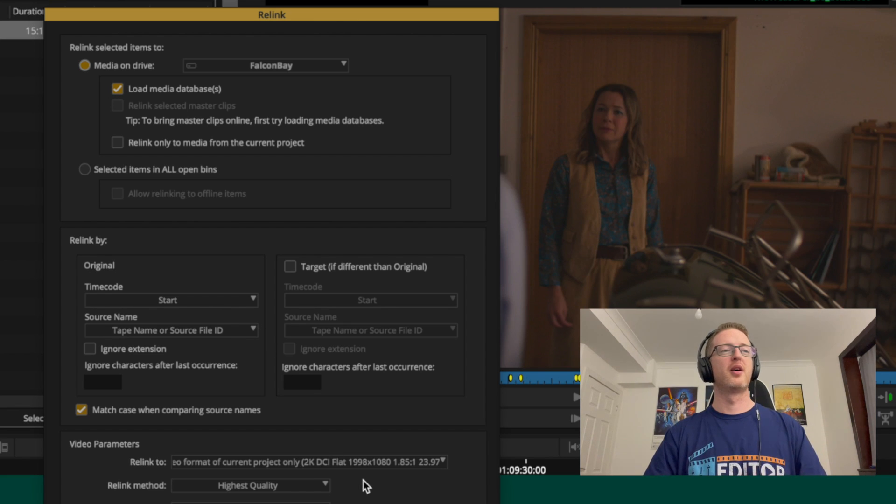
# - Turn off case matching when comparing source names, and set the relink video parameter to Any video format
pyautogui.click(170, 410)
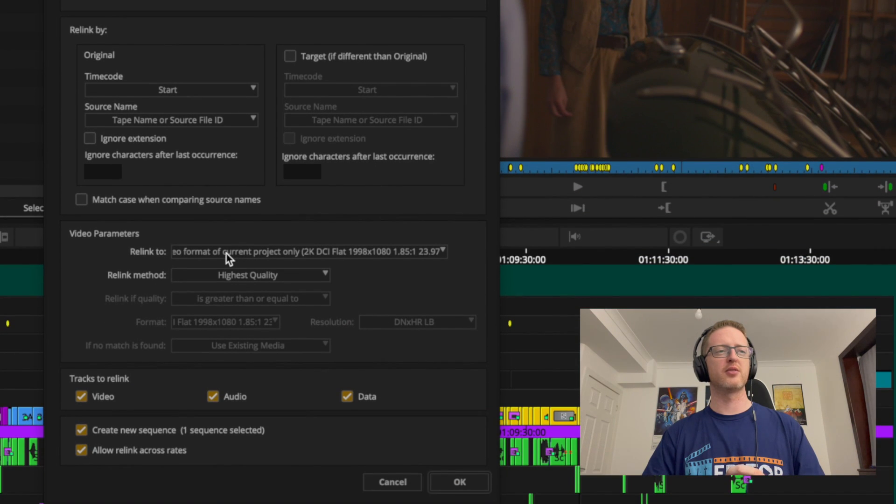
pyautogui.click(226, 254)
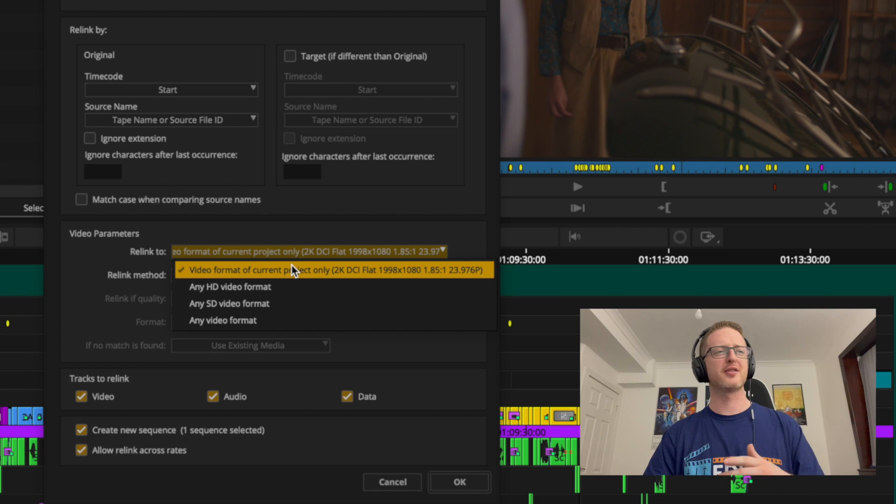
pyautogui.click(292, 326)
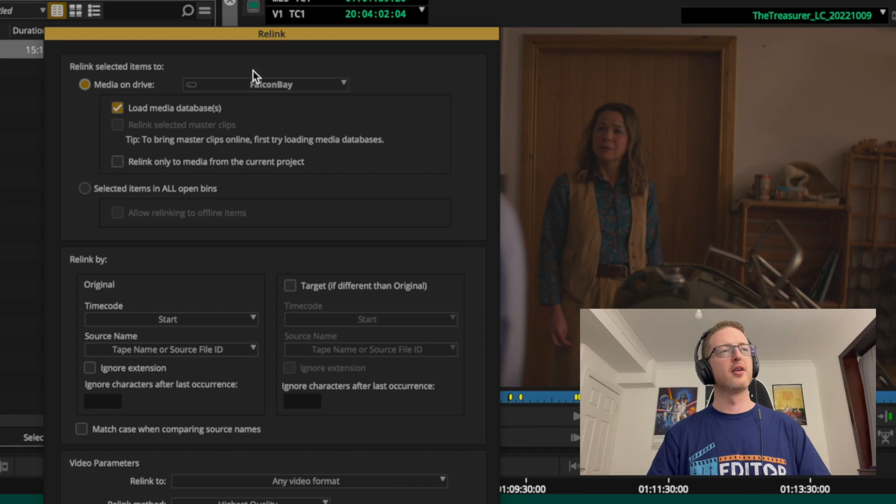
# - Relink the sequence to selected items in all open bins, using Camroll as the source name, and create a new sequence
pyautogui.click(145, 189)
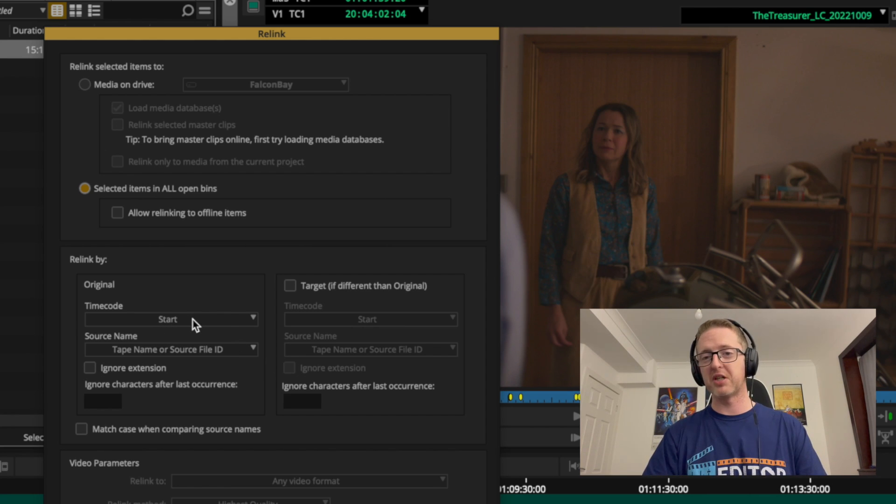
pyautogui.click(183, 351)
pyautogui.click(107, 443)
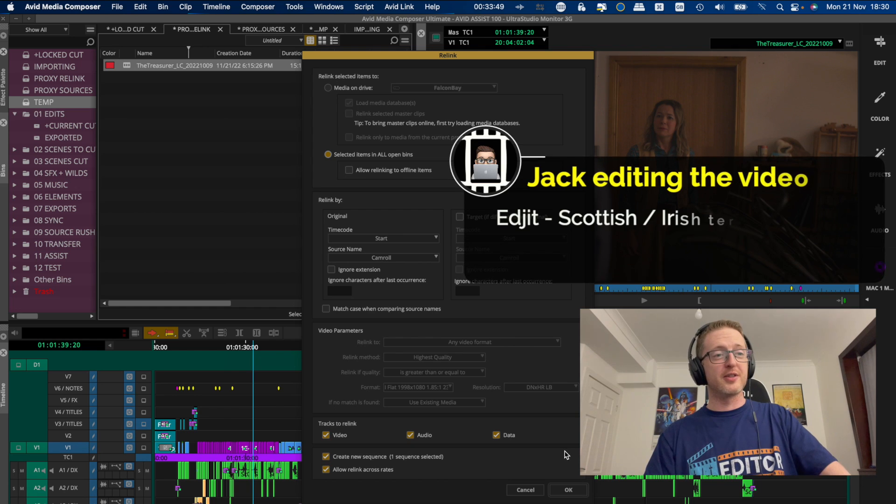
pyautogui.click(569, 490)
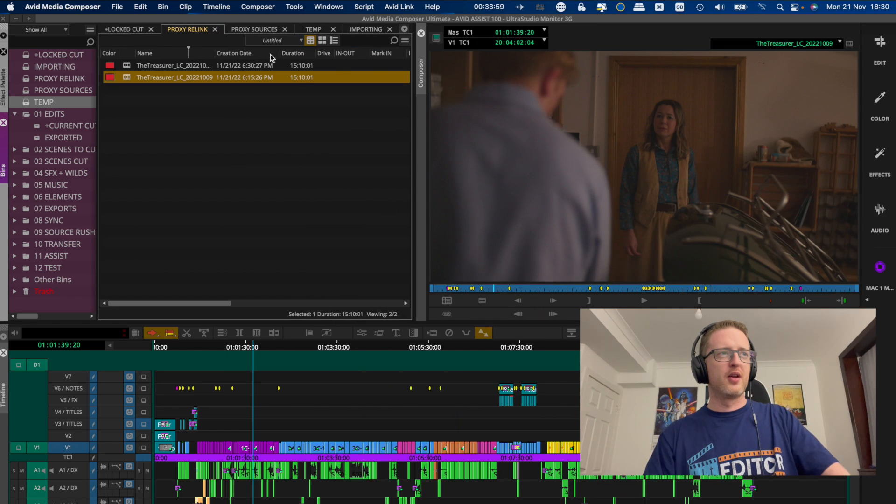
# - Widen the Name column in the PROXY RELINK bin and load TheTreasurer_LC_20221009.Relinked.01 into the timeline
pyautogui.moveTo(215, 52); pyautogui.dragTo(257, 85)
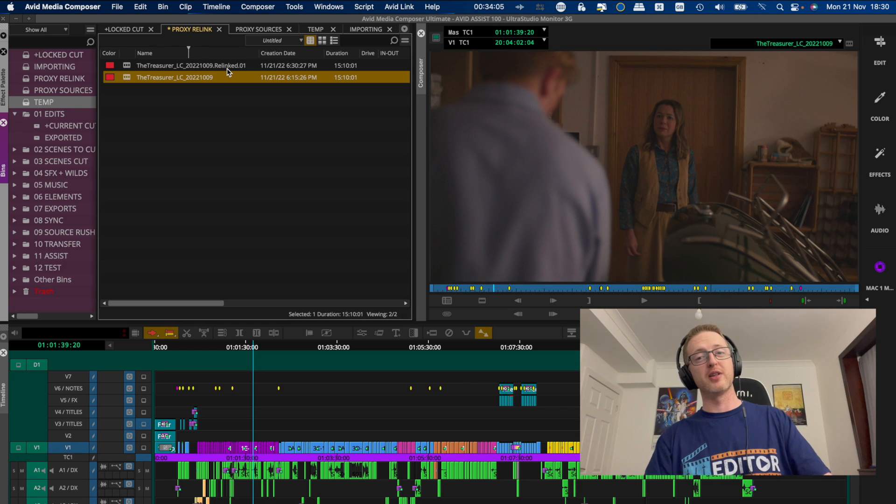
pyautogui.click(193, 124)
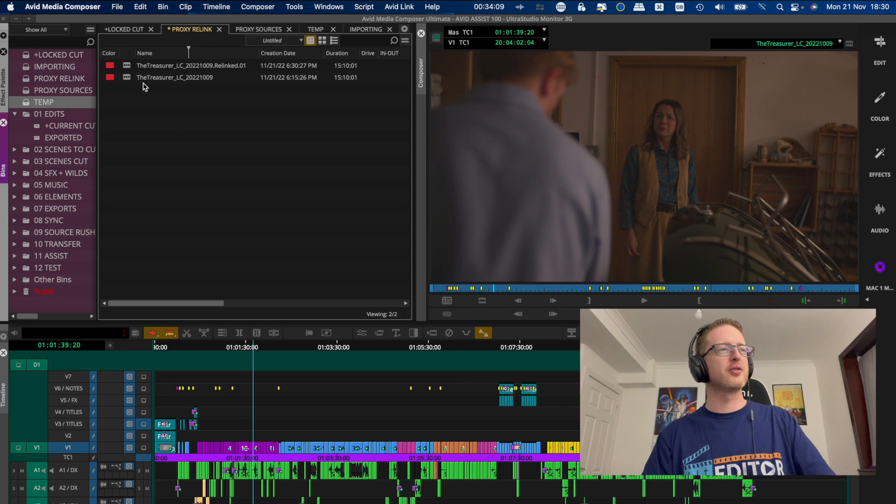
pyautogui.click(125, 66)
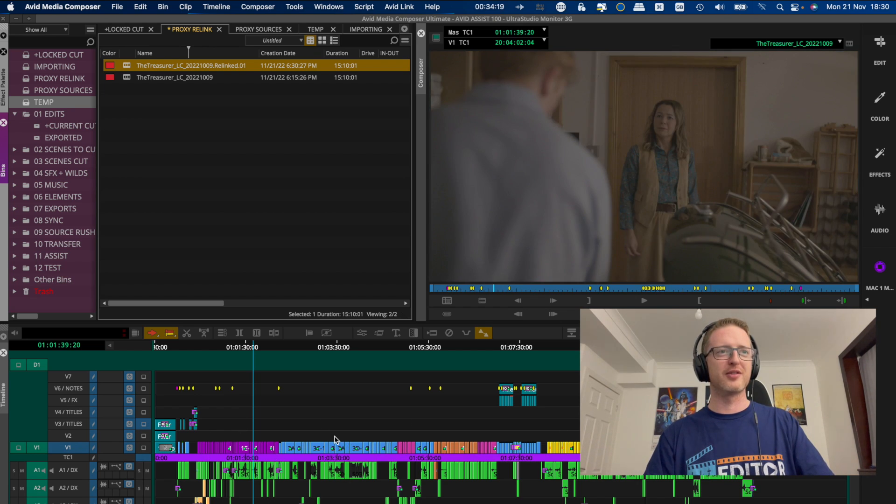
pyautogui.click(304, 359)
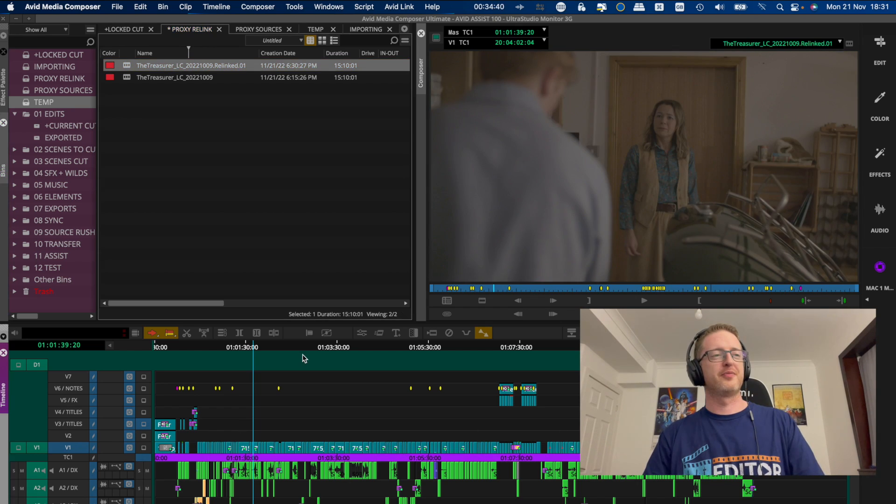
# - Check the relinked sequence's picture at several points along the timeline and examine the V1 clip names up close
pyautogui.click(336, 352)
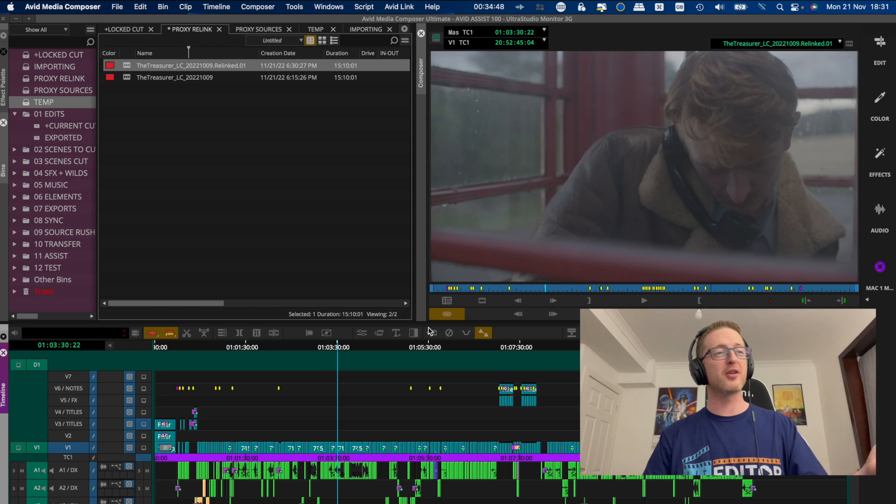
pyautogui.click(369, 348)
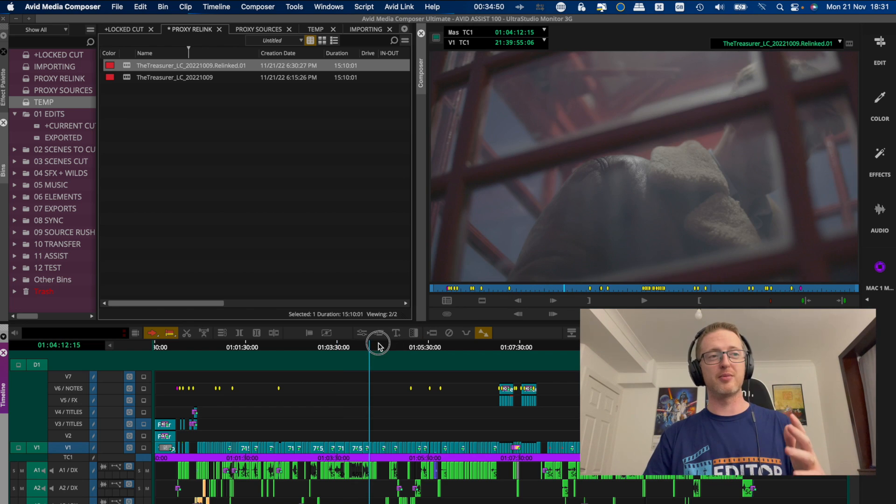
pyautogui.click(393, 348)
pyautogui.click(404, 348)
pyautogui.press('super+bracketright')
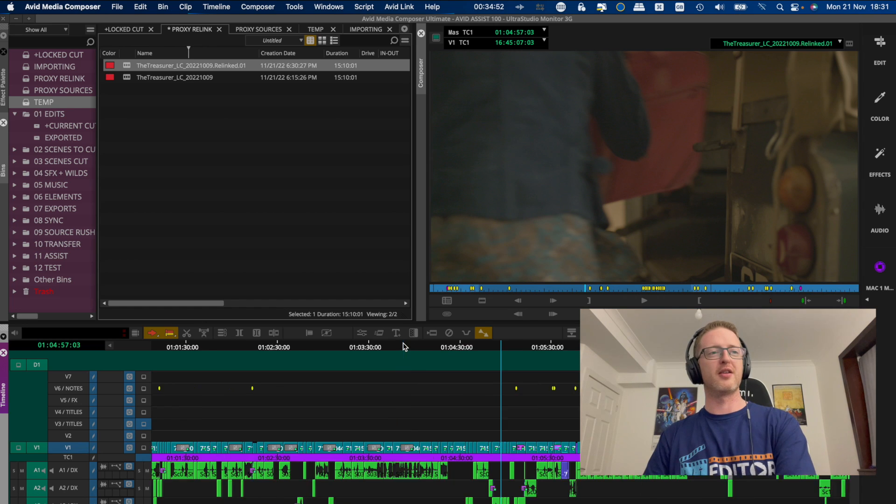
pyautogui.press('super+bracketright')
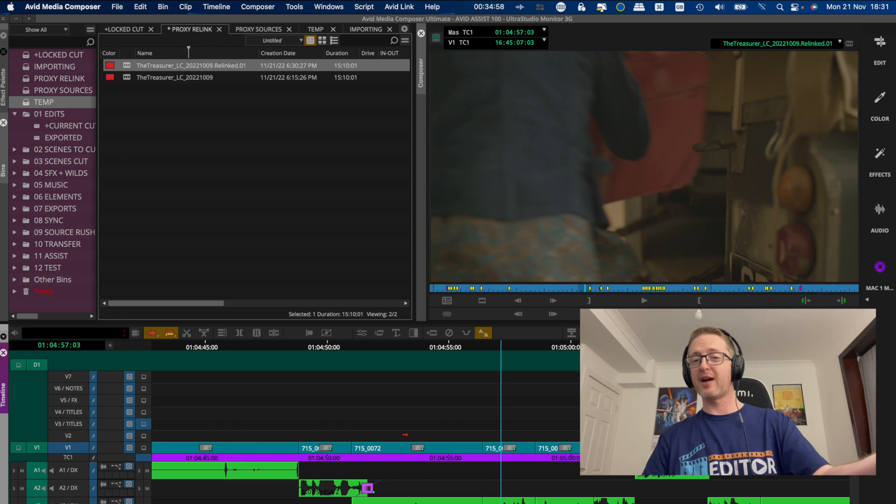
pyautogui.press('super+bracketleft')
pyautogui.press('super+bracketleft')
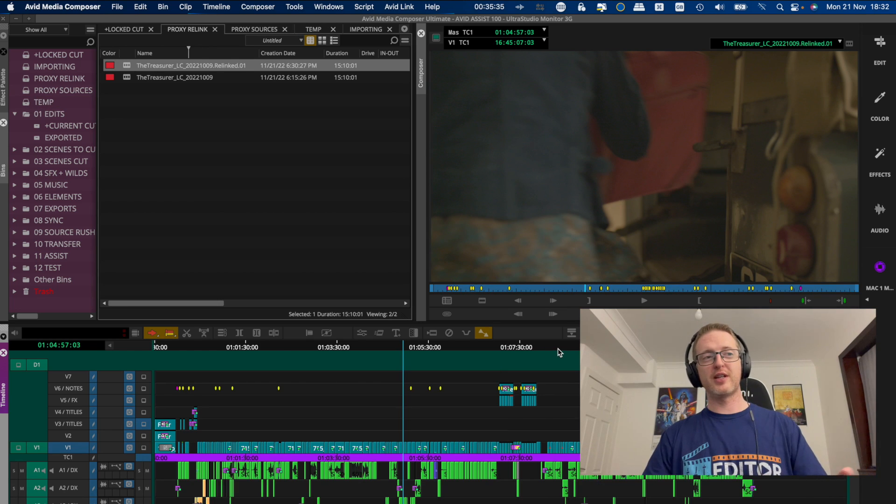
pyautogui.click(563, 351)
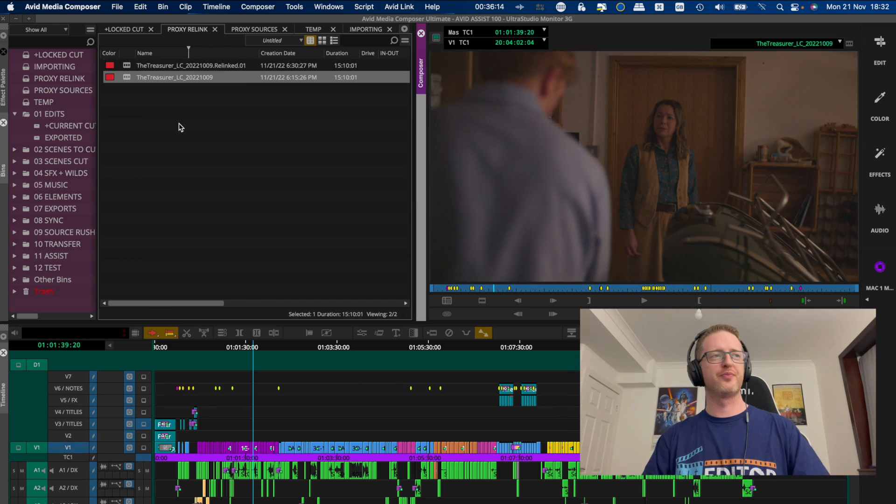
# - Start a file export of TheTreasurer_LC_20221009 from its beginning, set the format to AAF, and turn off Pro Tools 10/12 compatibility
pyautogui.click(198, 138)
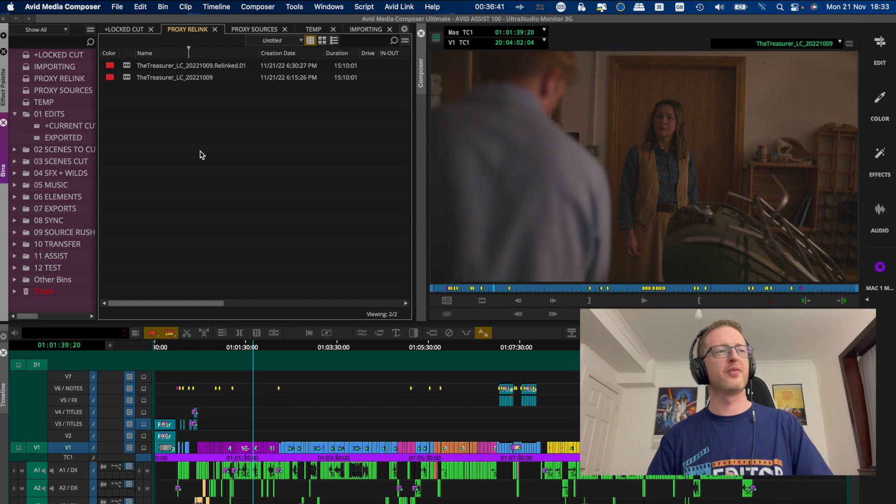
pyautogui.moveTo(216, 354); pyautogui.dragTo(134, 339)
pyautogui.click(117, 6)
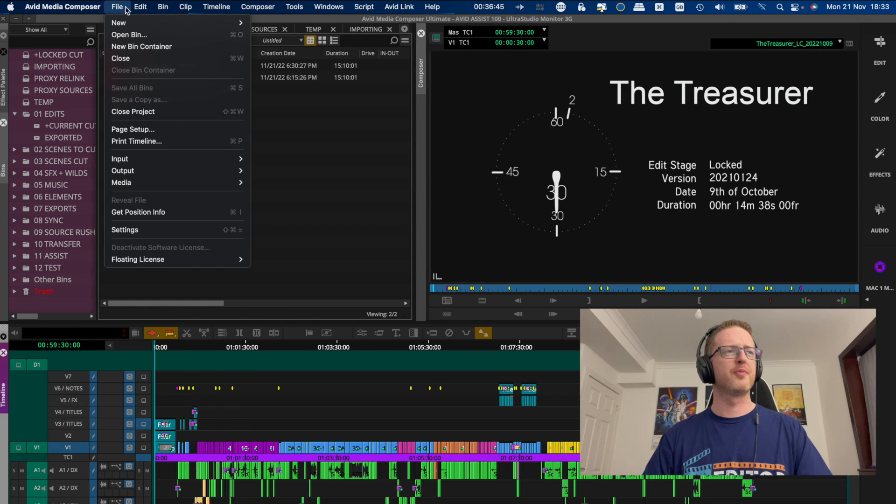
pyautogui.moveTo(216, 175)
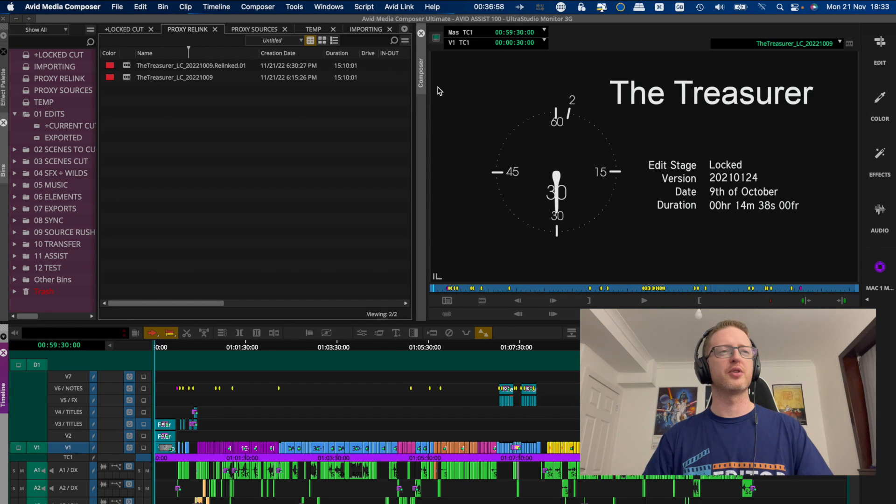
pyautogui.click(388, 136)
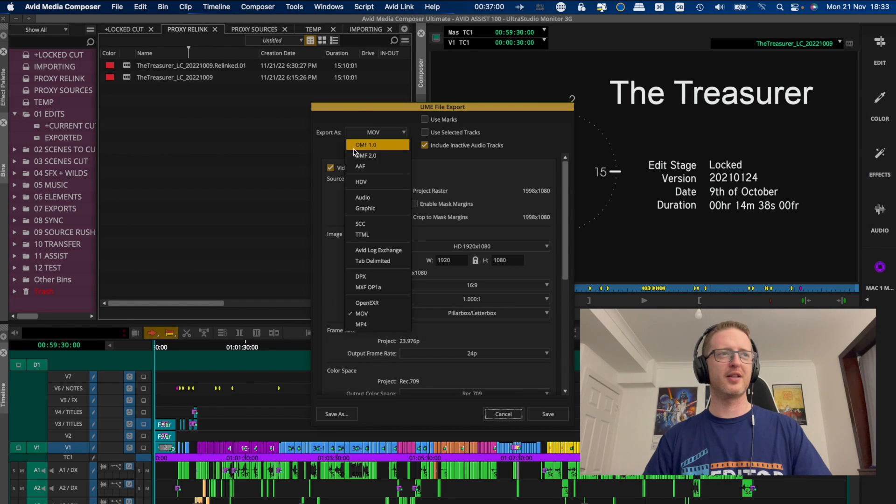
pyautogui.click(374, 161)
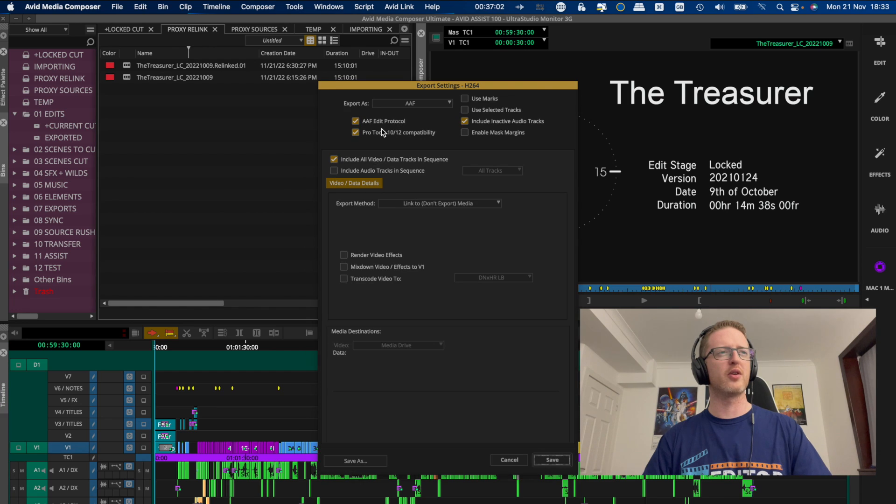
pyautogui.click(439, 132)
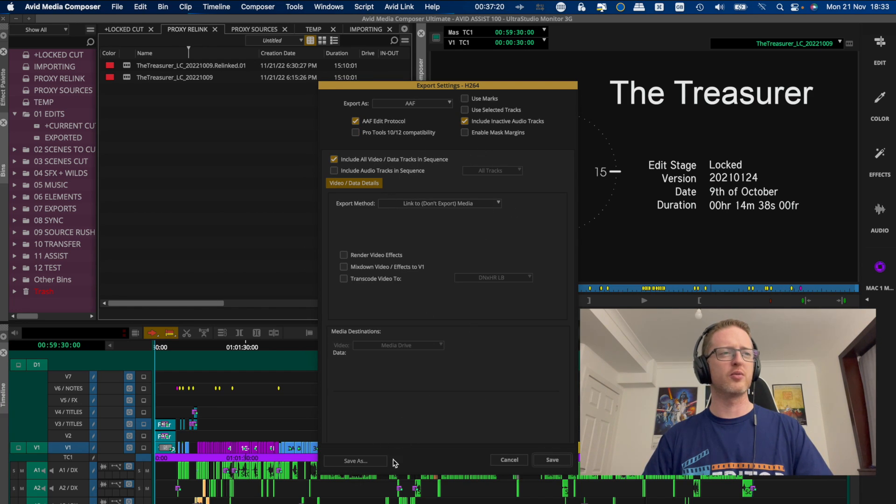
# - Save the AAF export settings as a new export setting named LINKED V AAF
pyautogui.click(369, 461)
pyautogui.write('LINKED V AAF')
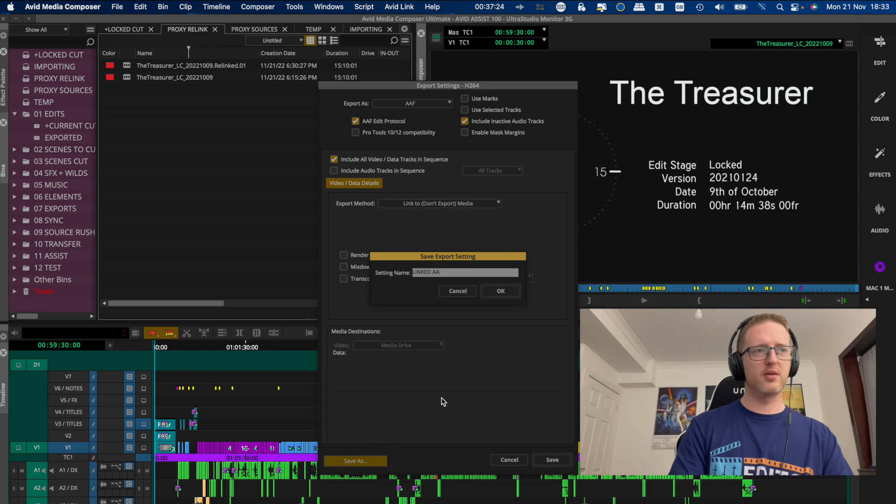
pyautogui.click(500, 295)
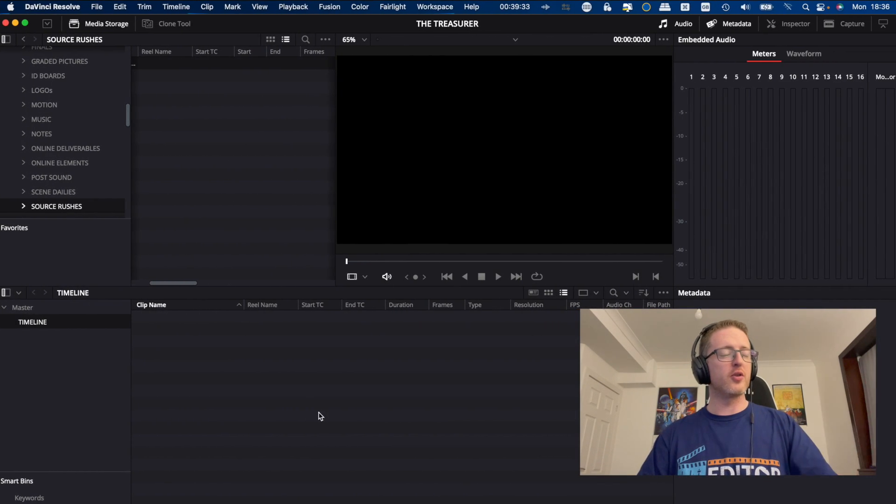
# - On the Edit page, start a timeline import of TheTreasurer_LC_20221009.aaf from the PROJECTS/1015_AVID_ASSIST folder
pyautogui.click(354, 500)
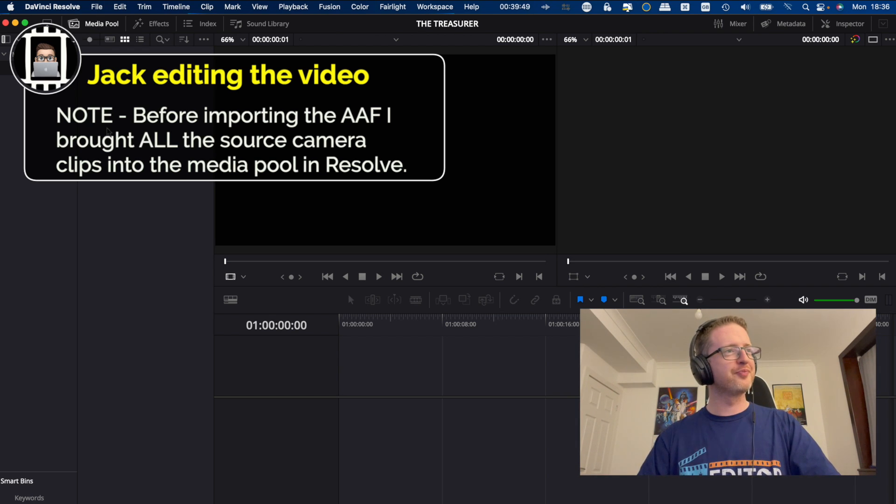
pyautogui.click(96, 7)
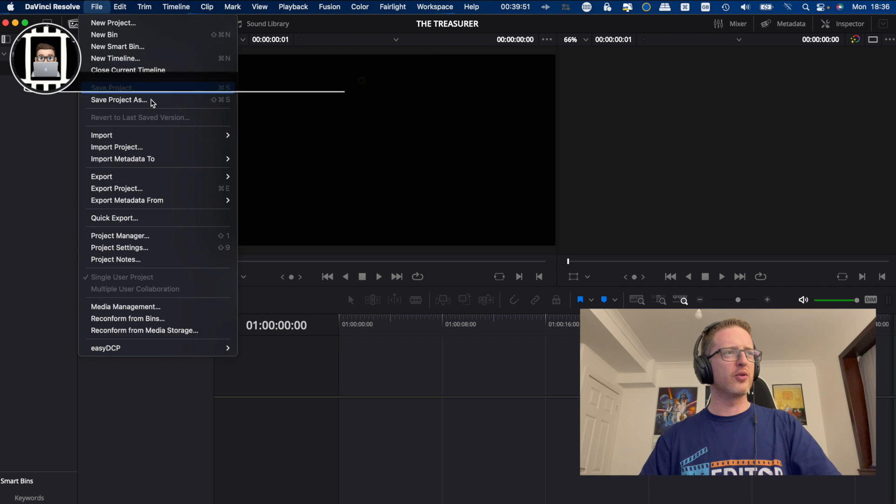
pyautogui.moveTo(190, 136)
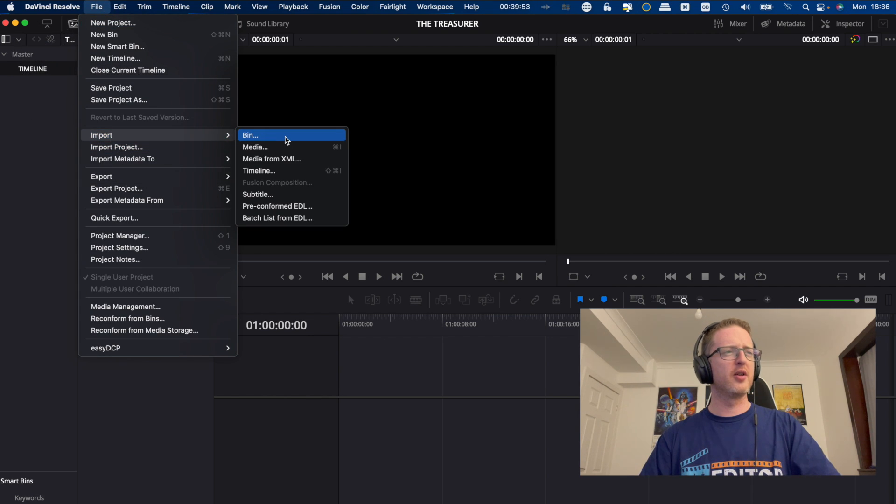
pyautogui.click(292, 171)
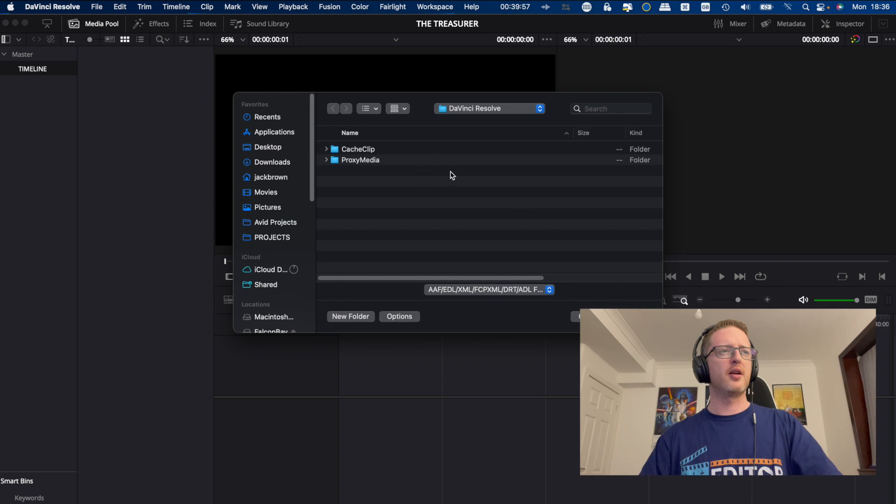
pyautogui.click(286, 239)
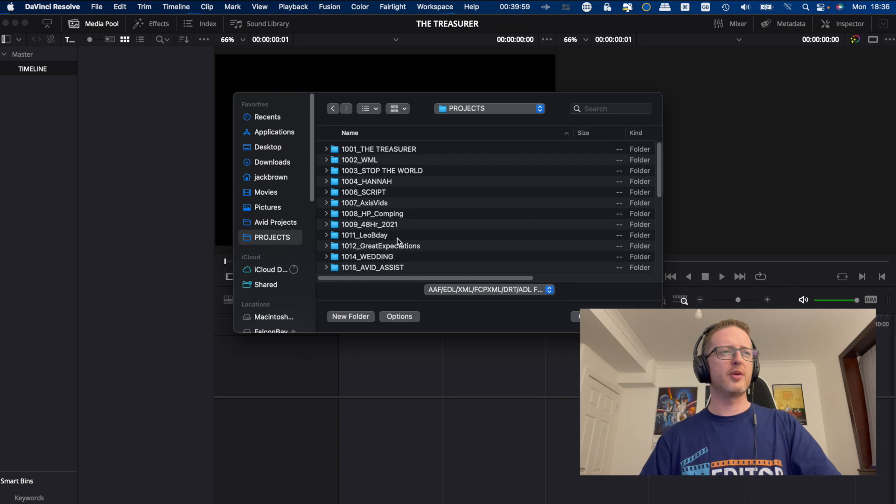
pyautogui.doubleClick(392, 267)
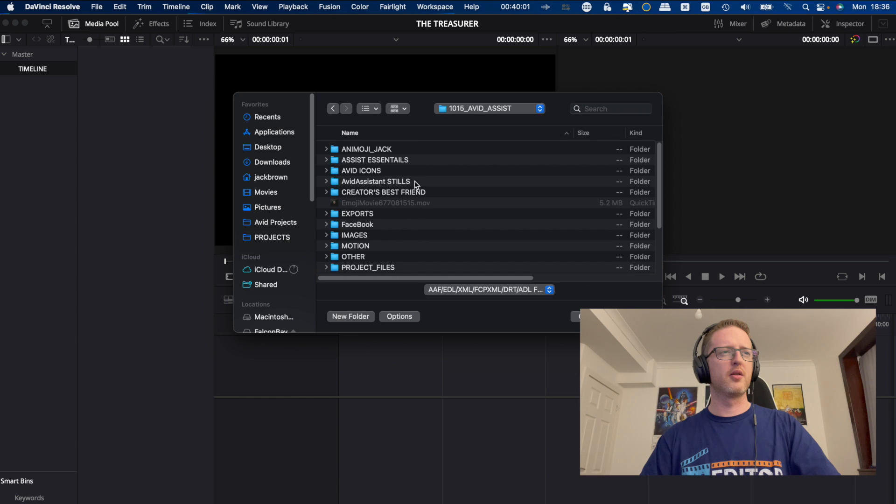
pyautogui.scroll(-5, 410, 216)
pyautogui.click(413, 253)
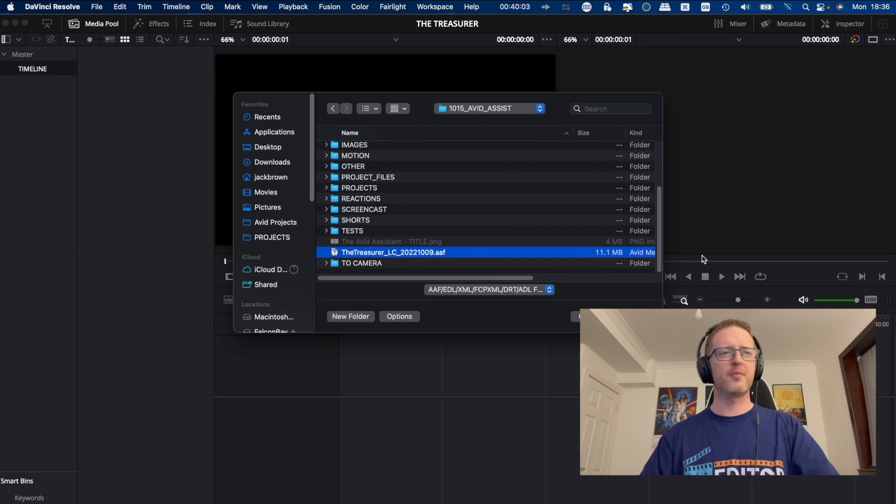
pyautogui.press('Return')
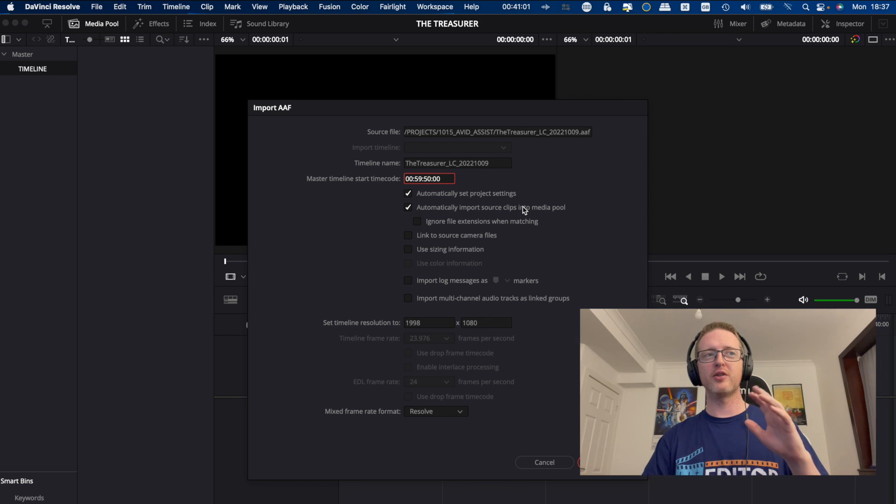
# - Disable automatic import of source clips into the media pool and enable linking to source camera files for the AAF import
pyautogui.click(439, 208)
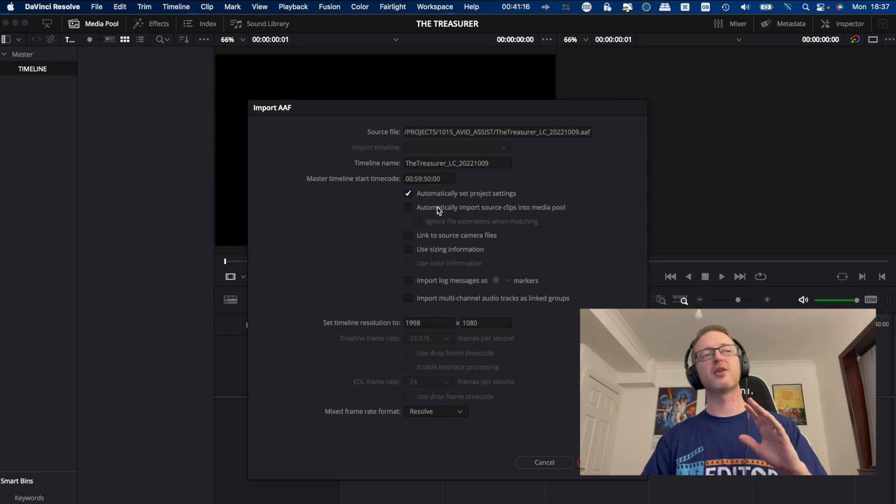
pyautogui.click(440, 207)
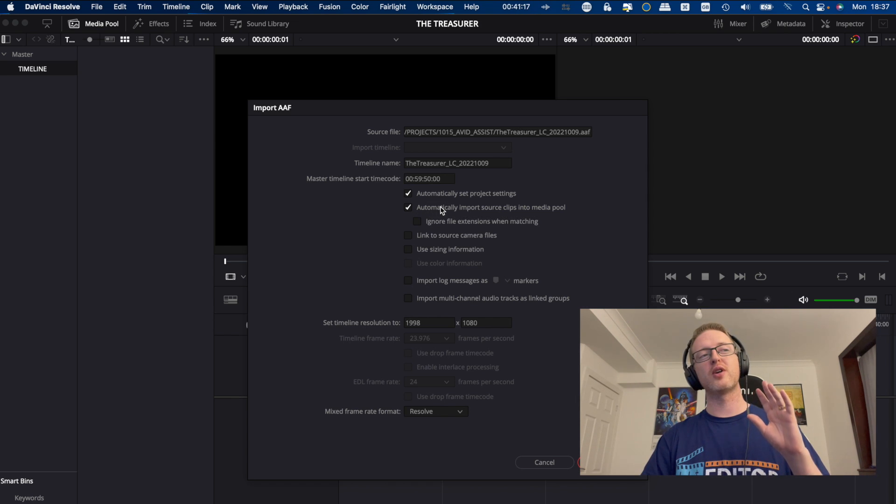
pyautogui.click(441, 206)
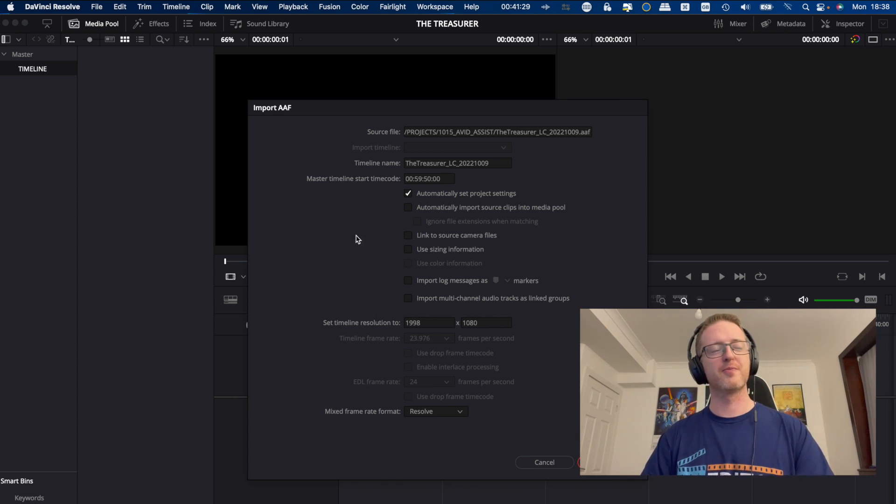
pyautogui.click(432, 238)
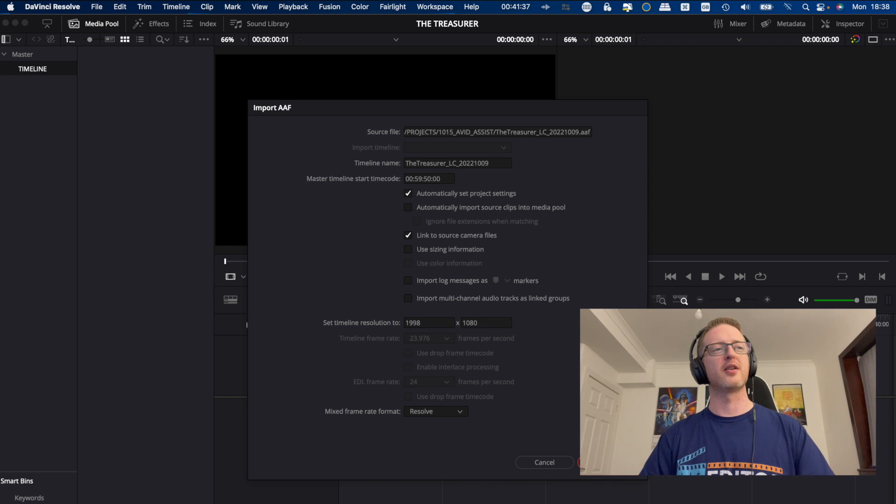
# - Import the AAF with the Master folder and its TIMELINE bin as the link search location, then review and dismiss the import log
pyautogui.click(608, 462)
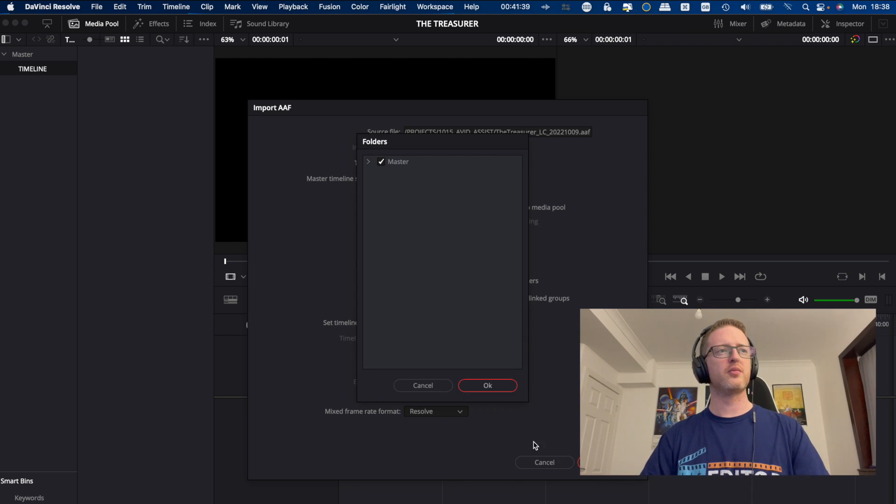
pyautogui.click(369, 161)
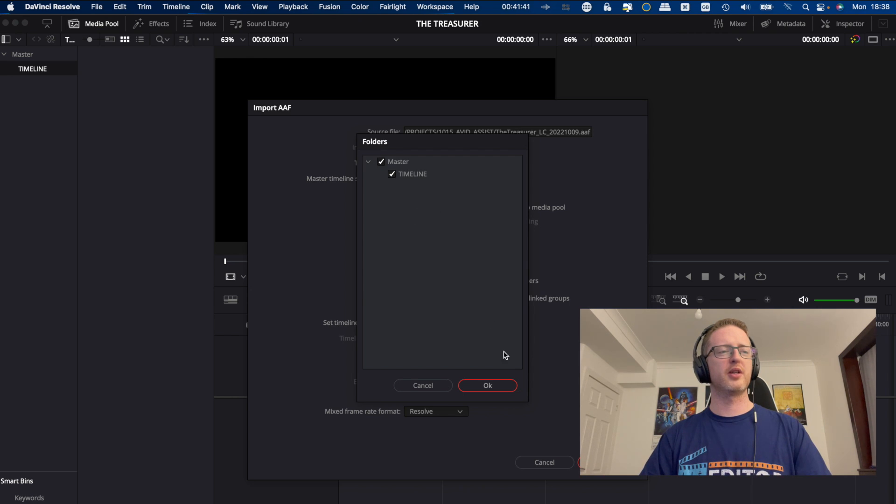
pyautogui.click(494, 386)
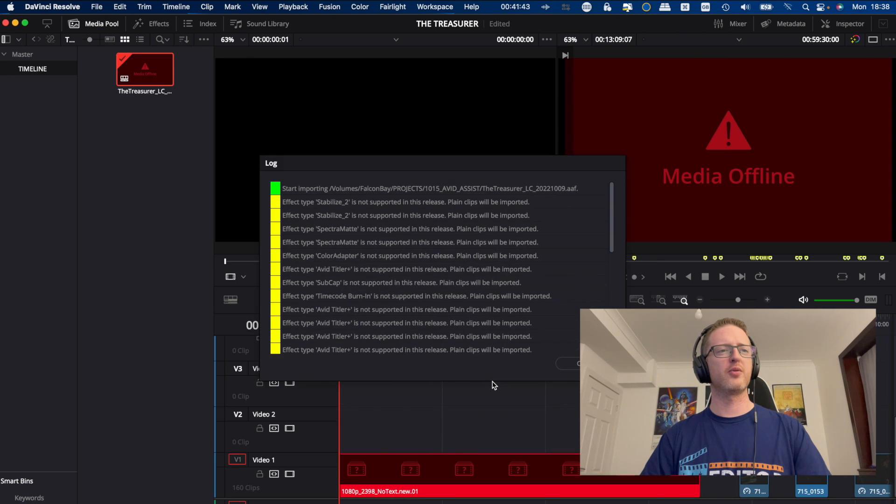
pyautogui.scroll(-10, 513, 280)
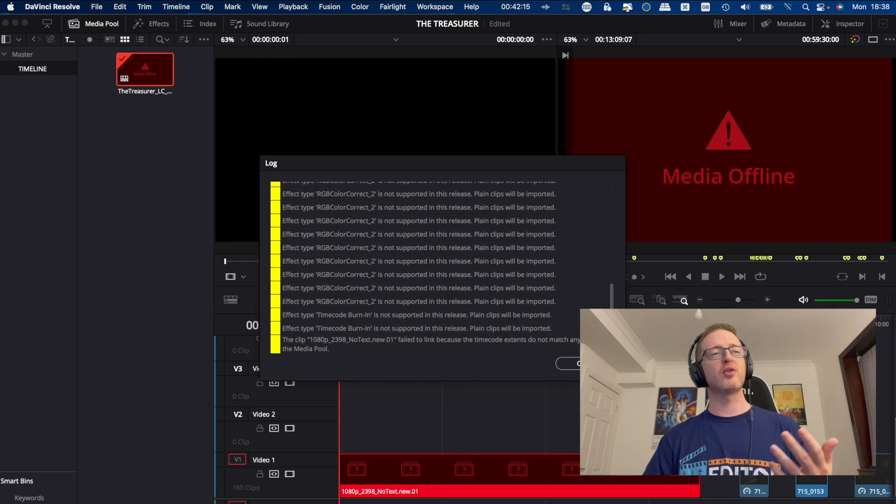
pyautogui.click(572, 363)
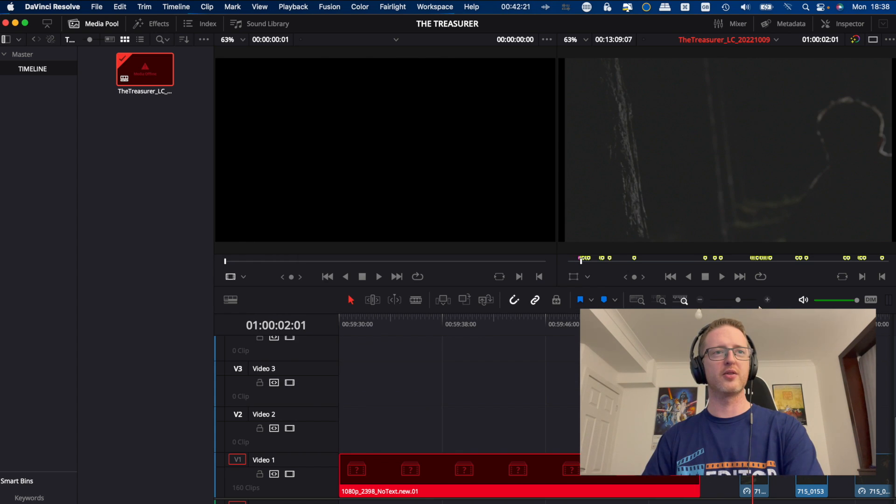
# - Check the imported timeline's picture and markers at several points, including its start, with the full cut in view
pyautogui.click(720, 300)
pyautogui.click(408, 321)
pyautogui.moveTo(409, 322); pyautogui.dragTo(464, 322)
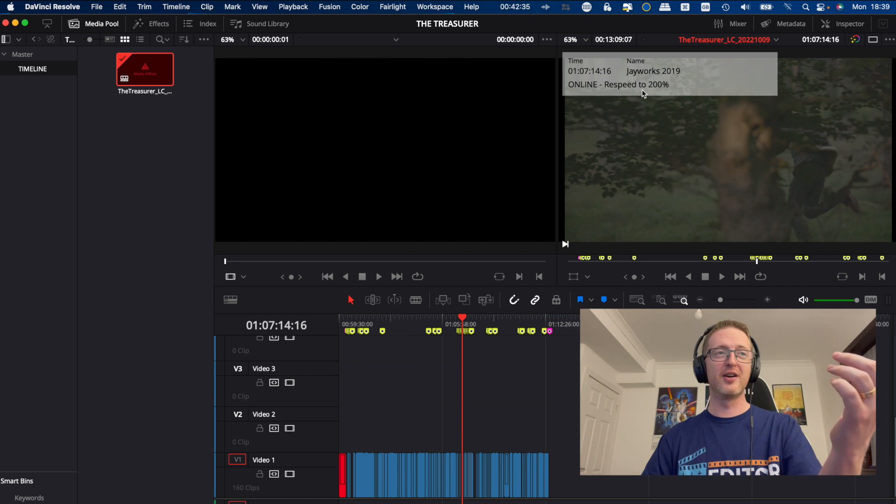
pyautogui.click(467, 318)
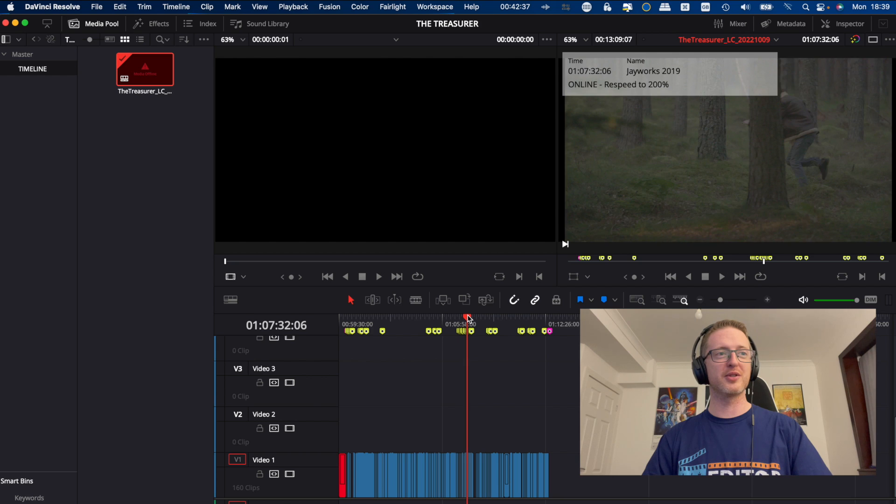
pyautogui.press('Home')
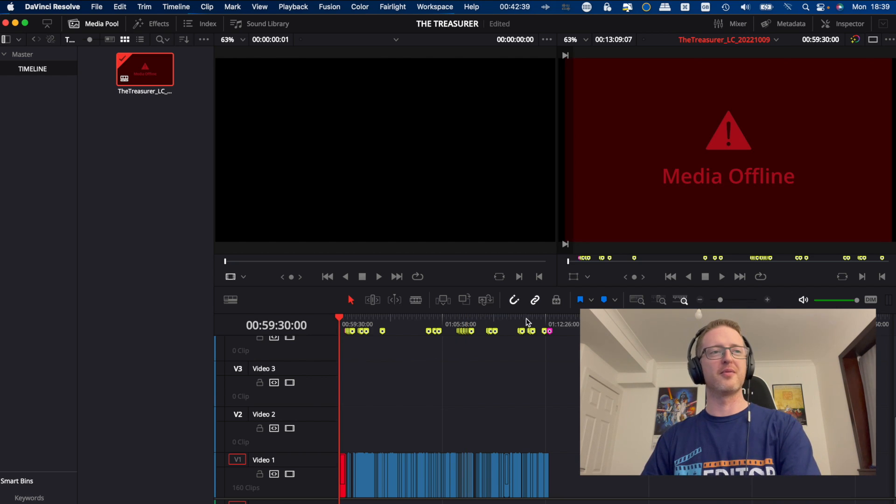
pyautogui.click(495, 318)
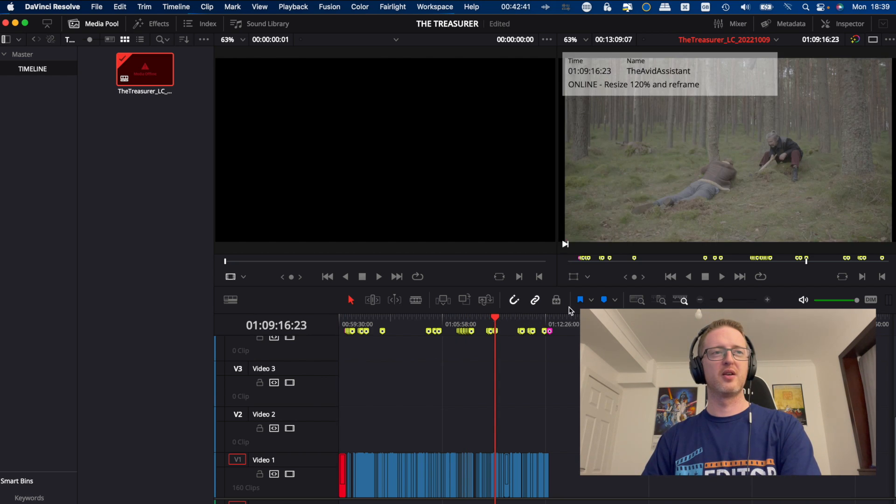